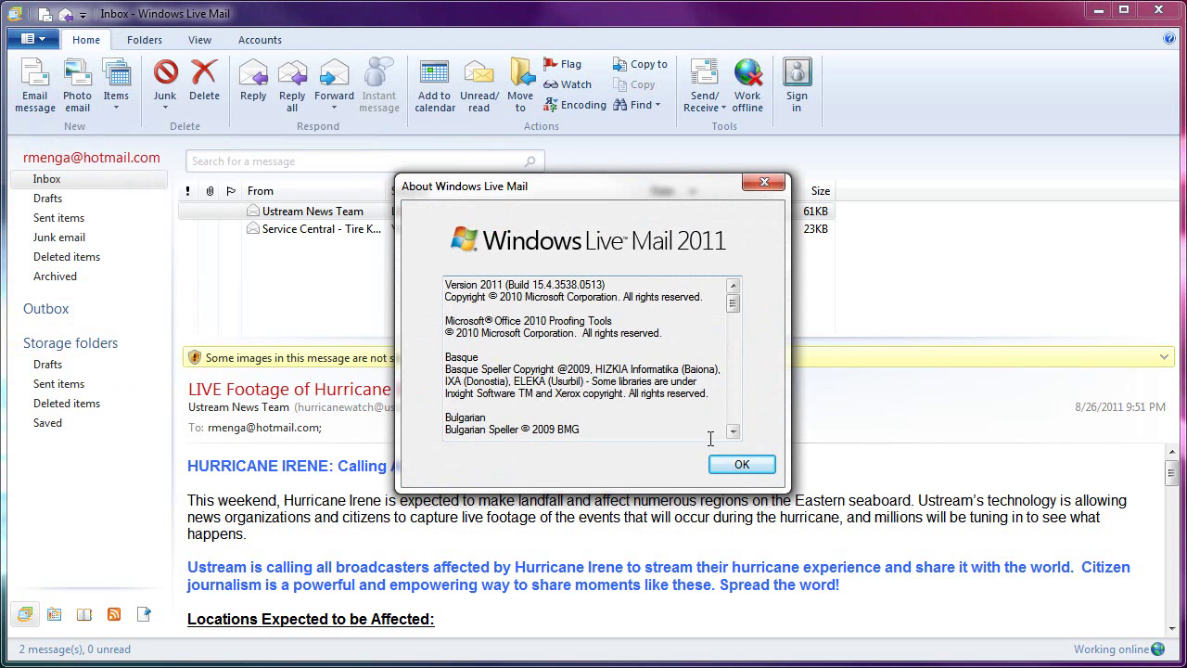
# Close the About information and preview the Service Central and Ustream News Team messages in the inbox
pyautogui.click(742, 467)
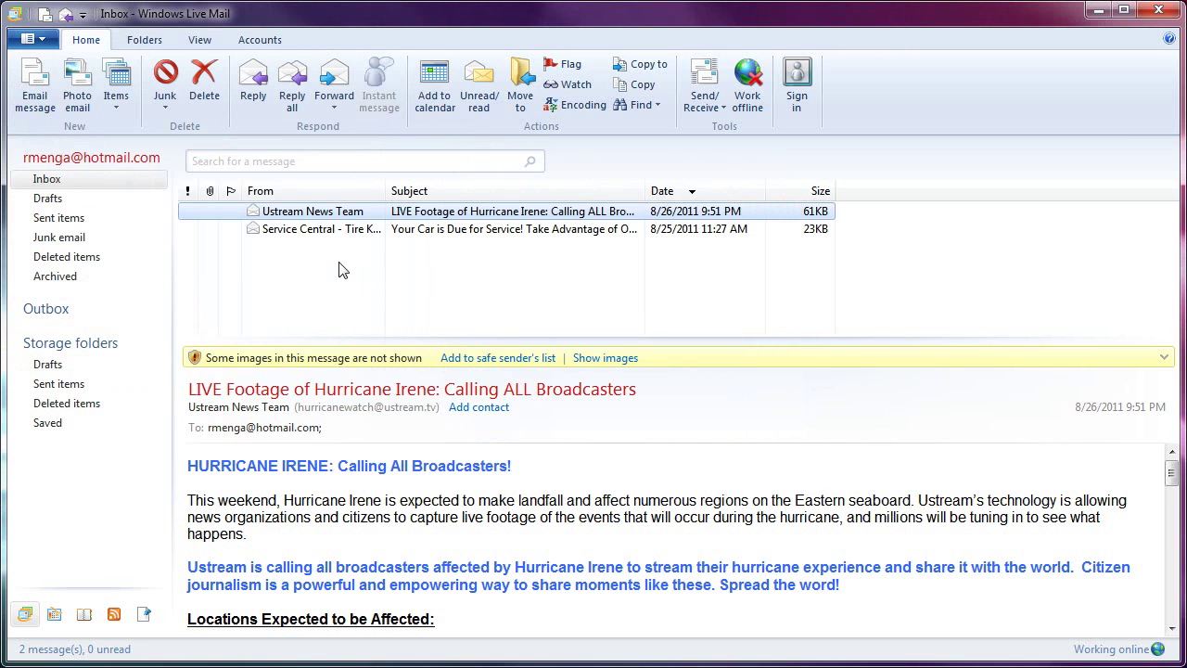
pyautogui.click(322, 232)
pyautogui.press('Up')
pyautogui.click(402, 228)
pyautogui.click(399, 212)
pyautogui.click(424, 228)
pyautogui.click(423, 216)
# Open the maintenance settings from the advanced mail options
pyautogui.click(33, 41)
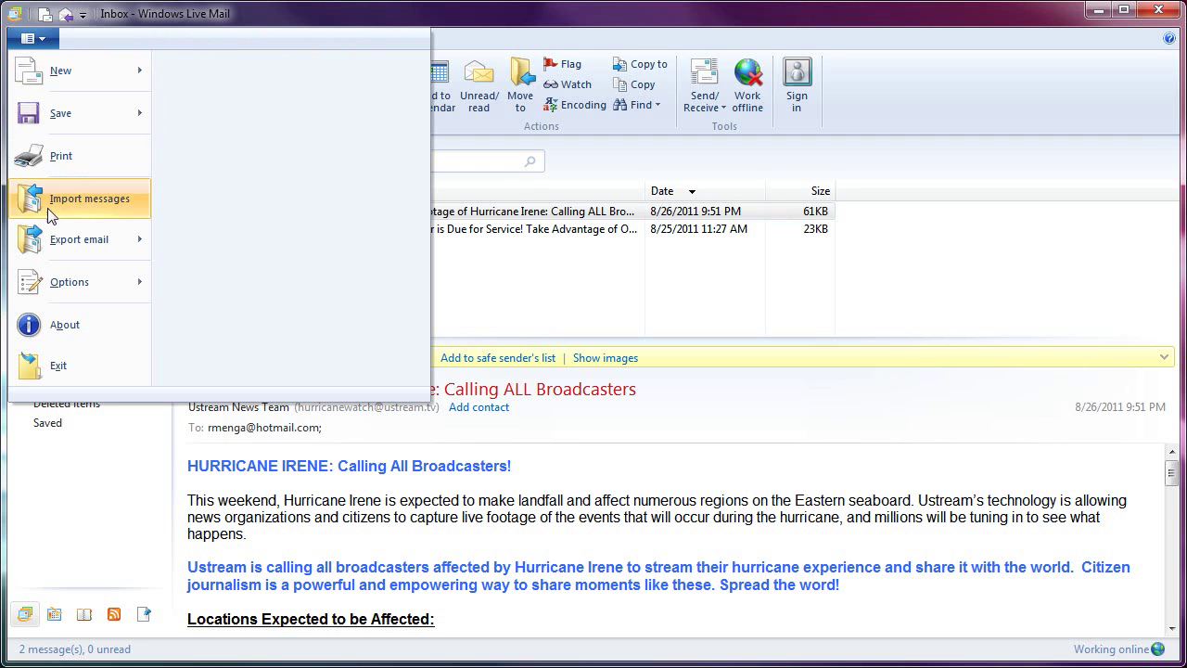
pyautogui.moveTo(65, 283)
pyautogui.click(241, 81)
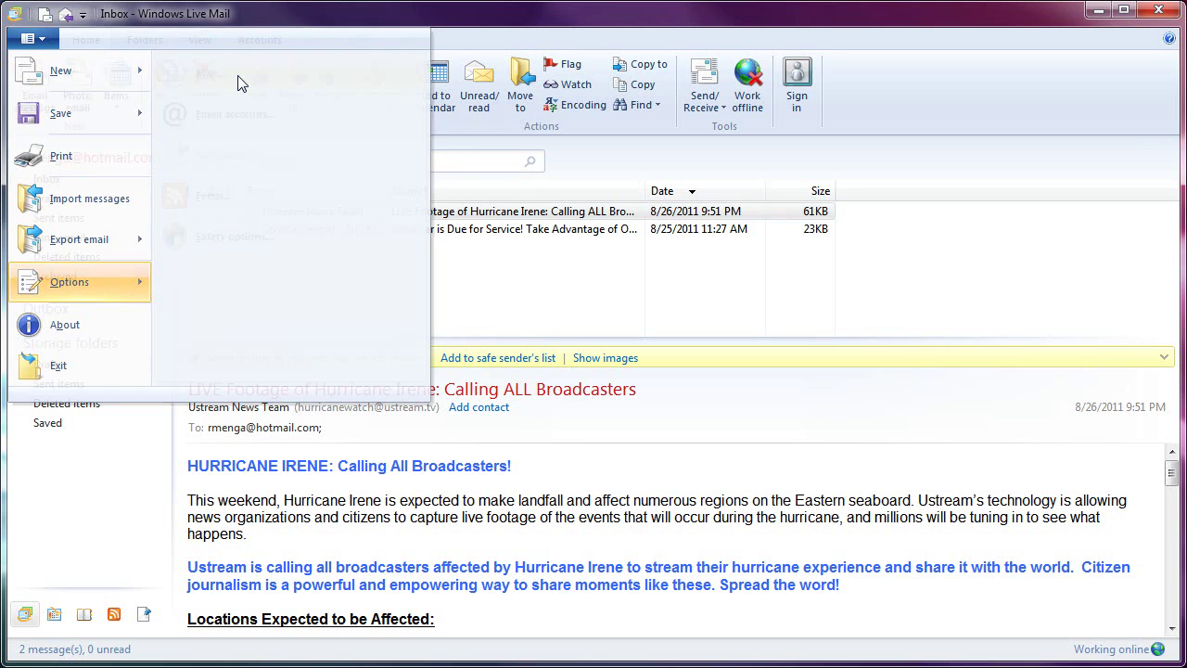
pyautogui.moveTo(240, 28); pyautogui.dragTo(425, 97)
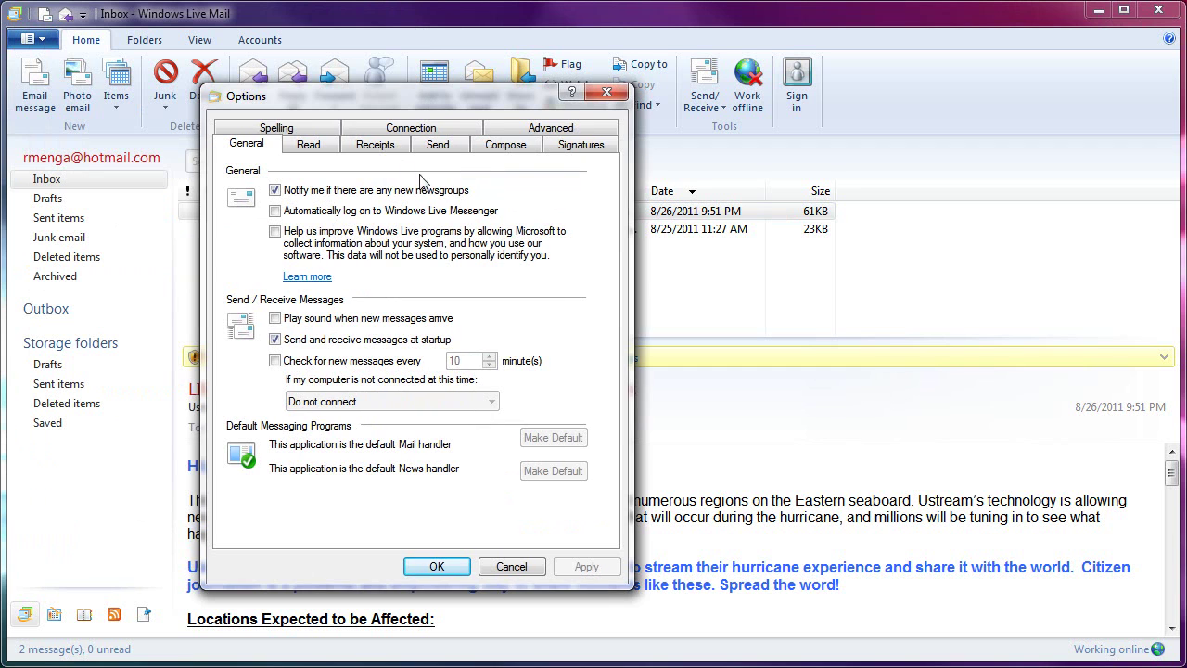
pyautogui.click(542, 130)
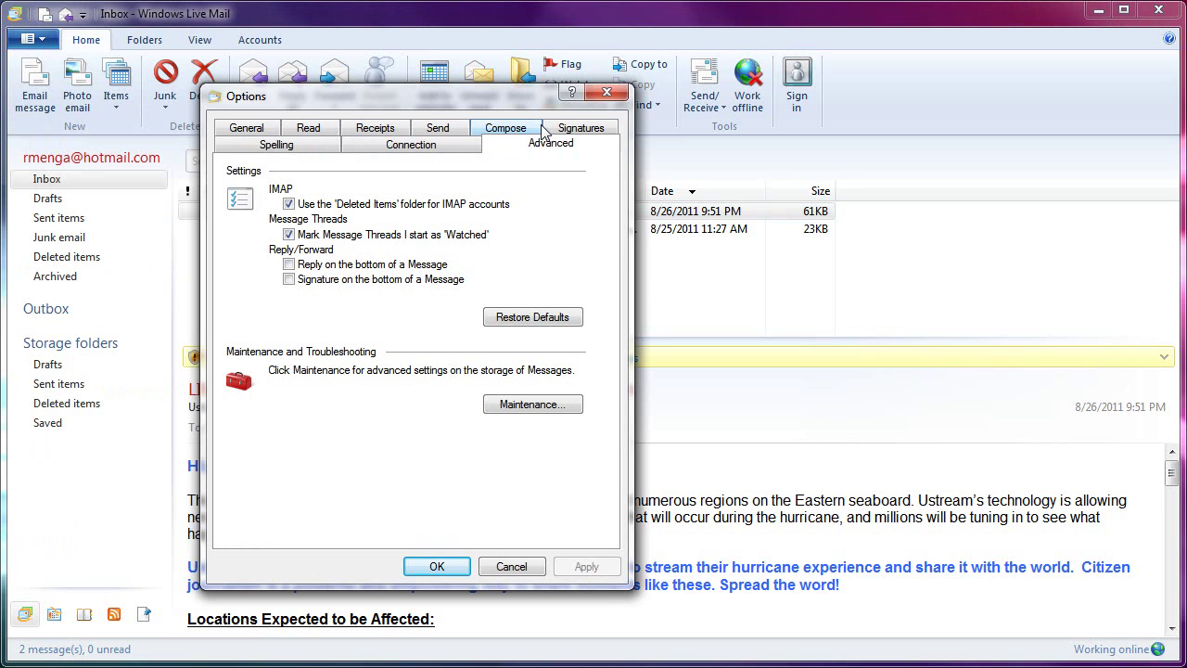
pyautogui.click(530, 408)
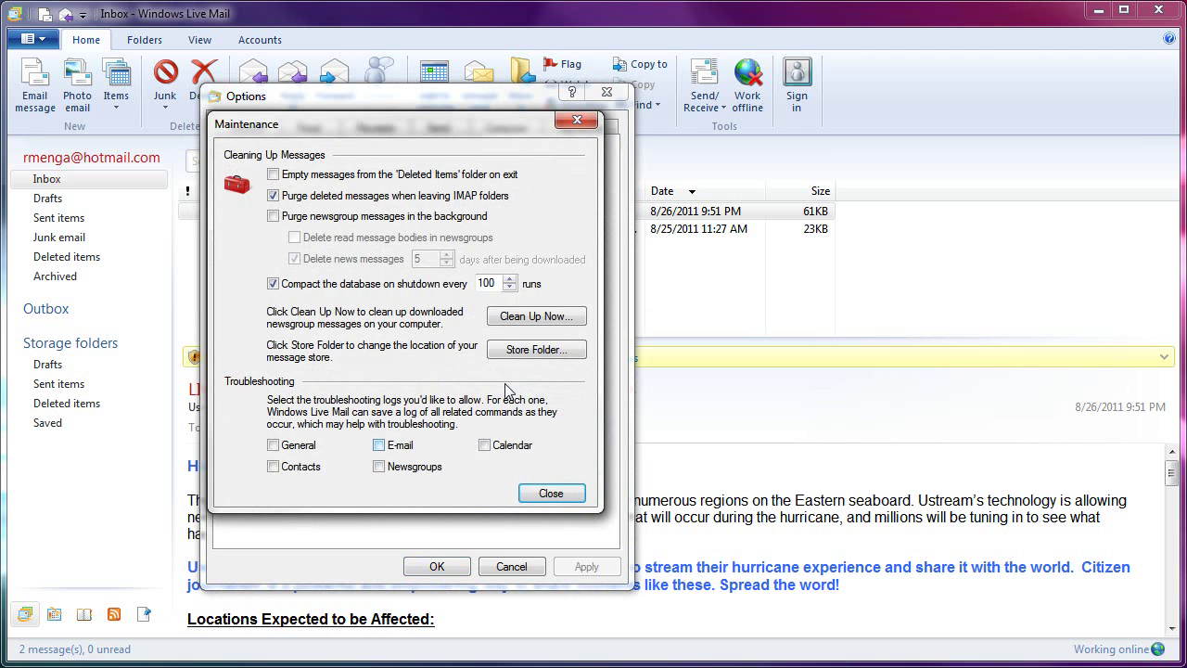
# Display the message store location and copy its full folder path
pyautogui.click(538, 350)
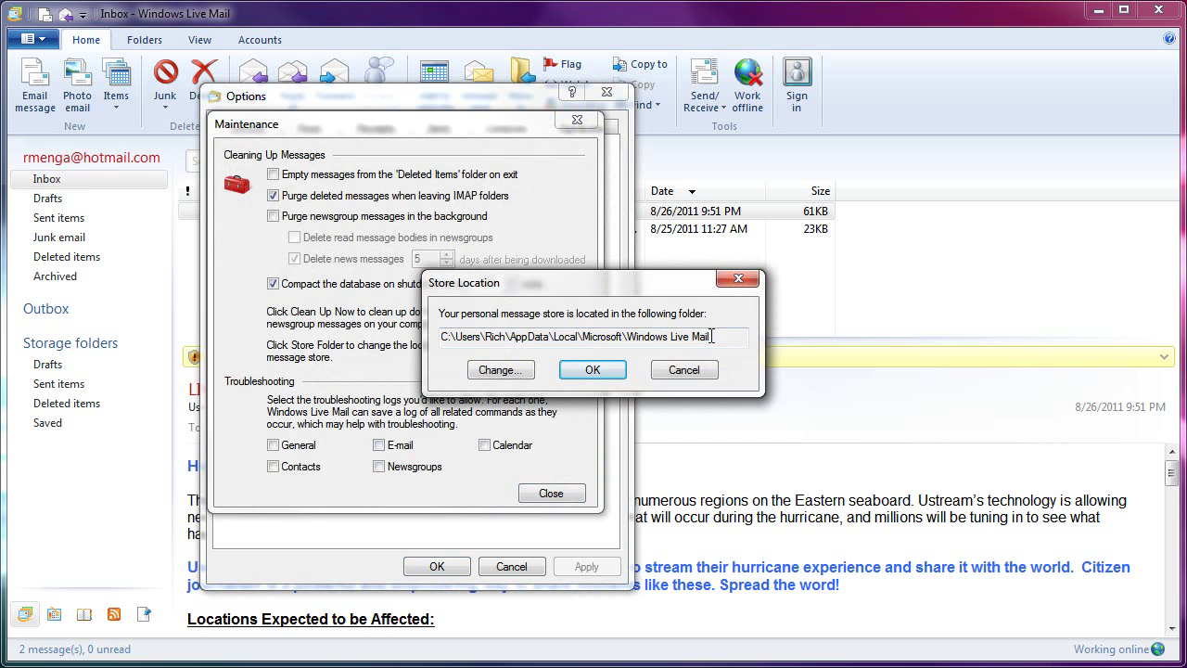
pyautogui.moveTo(710, 336); pyautogui.dragTo(431, 336)
pyautogui.rightClick(480, 337)
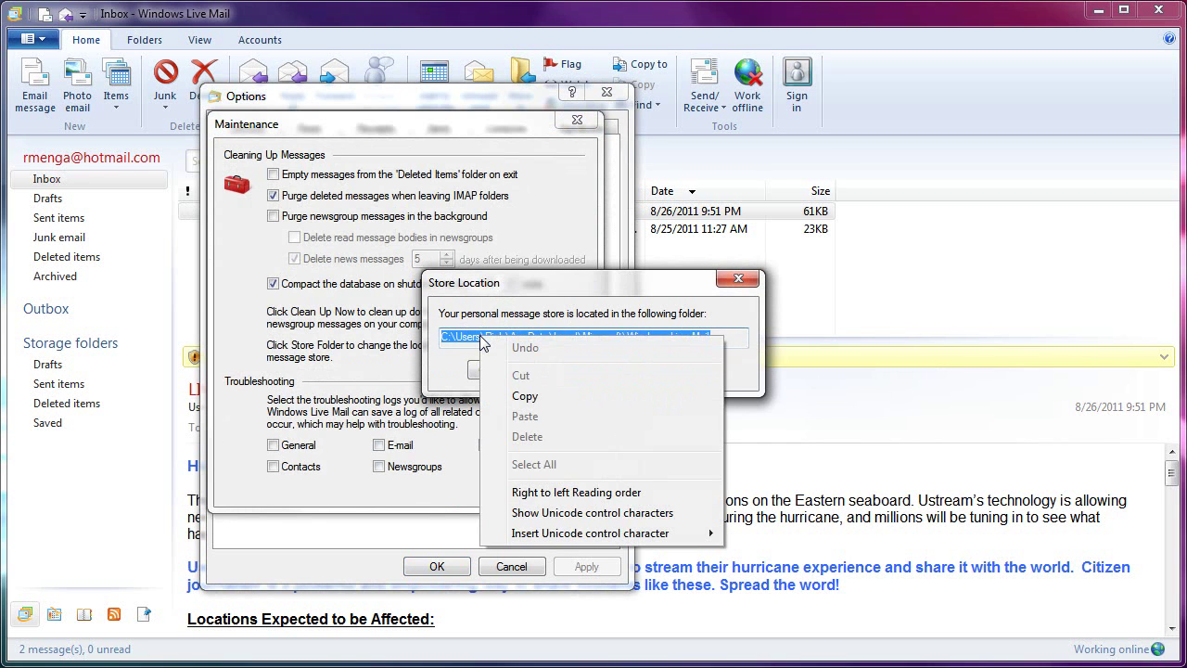
pyautogui.click(516, 397)
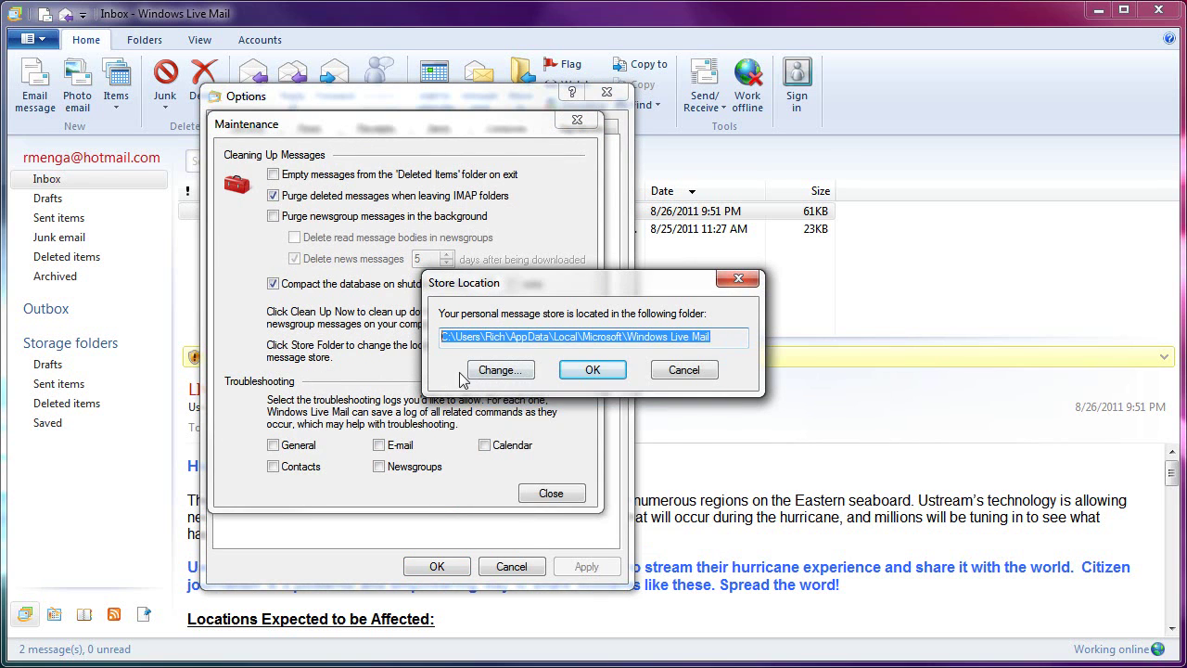
# Open a Windows Explorer window and go to the copied Windows Live Mail store folder path
pyautogui.press('super+e')
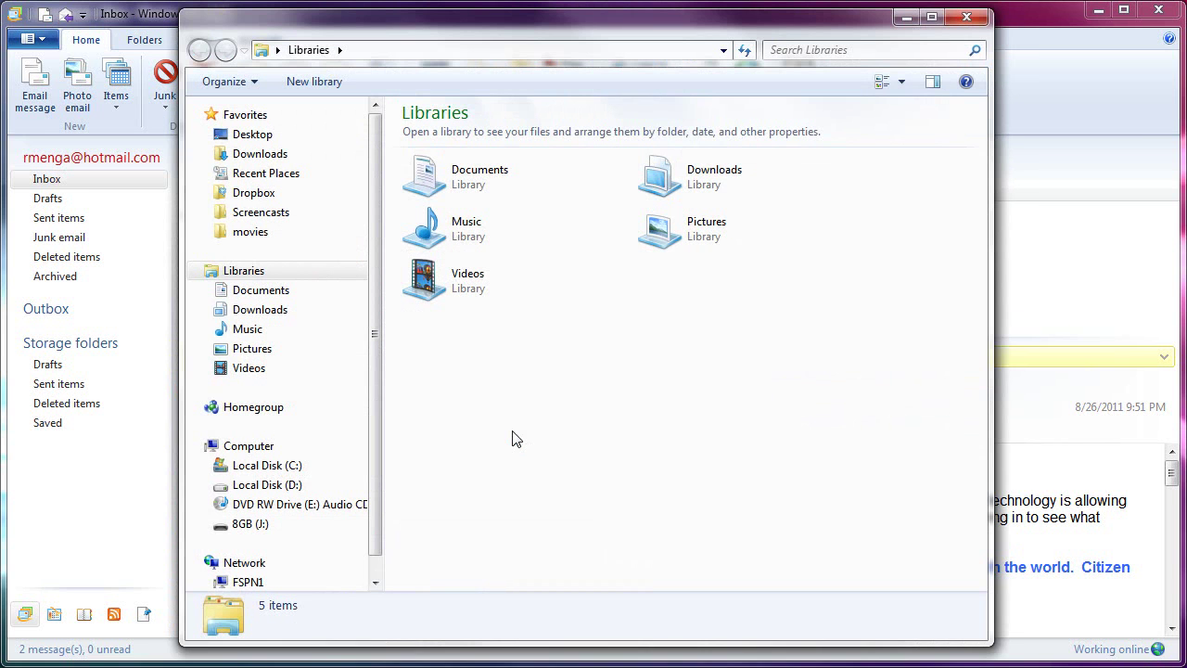
pyautogui.click(378, 50)
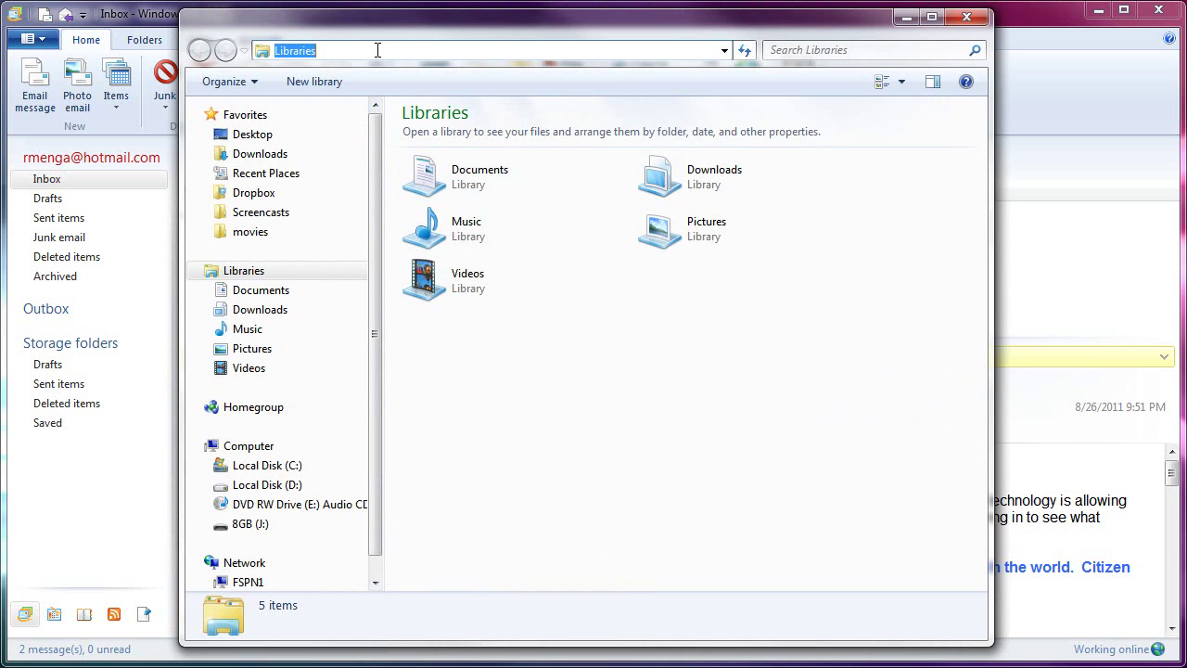
pyautogui.rightClick(377, 50)
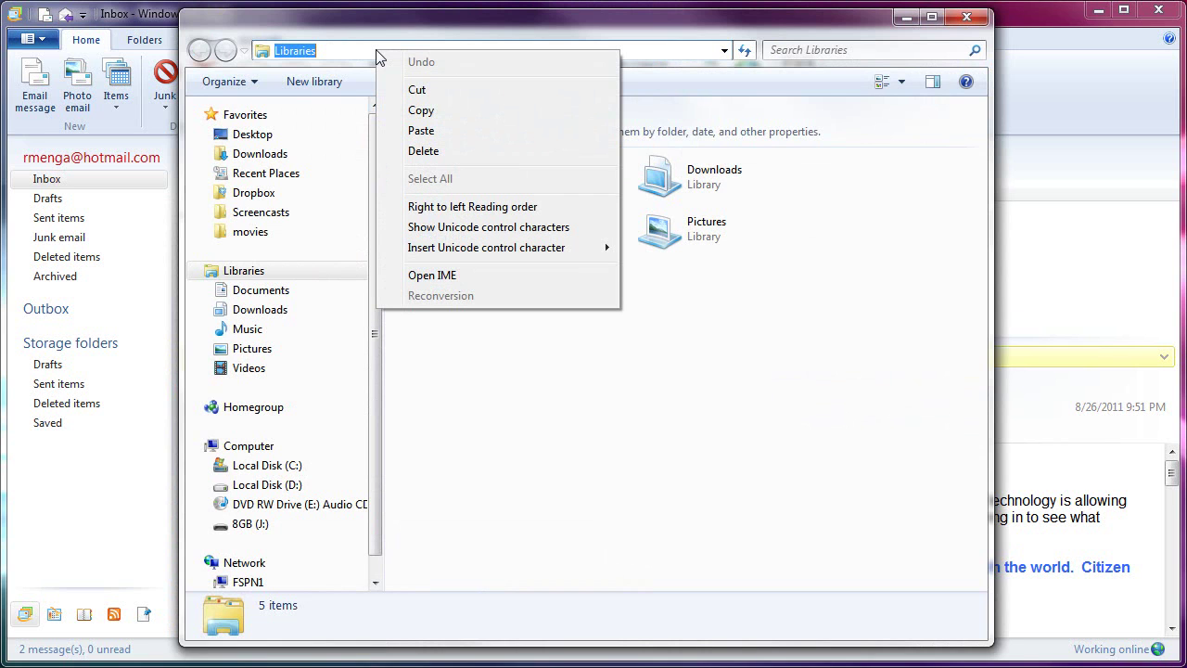
pyautogui.click(447, 138)
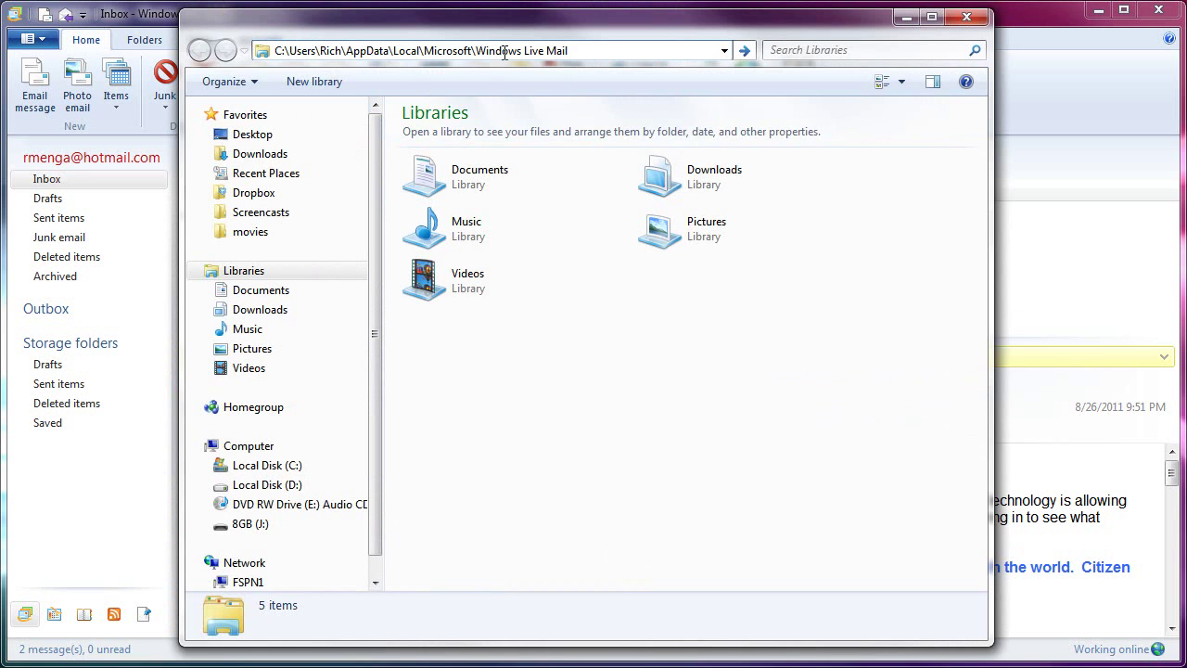
pyautogui.press('Return')
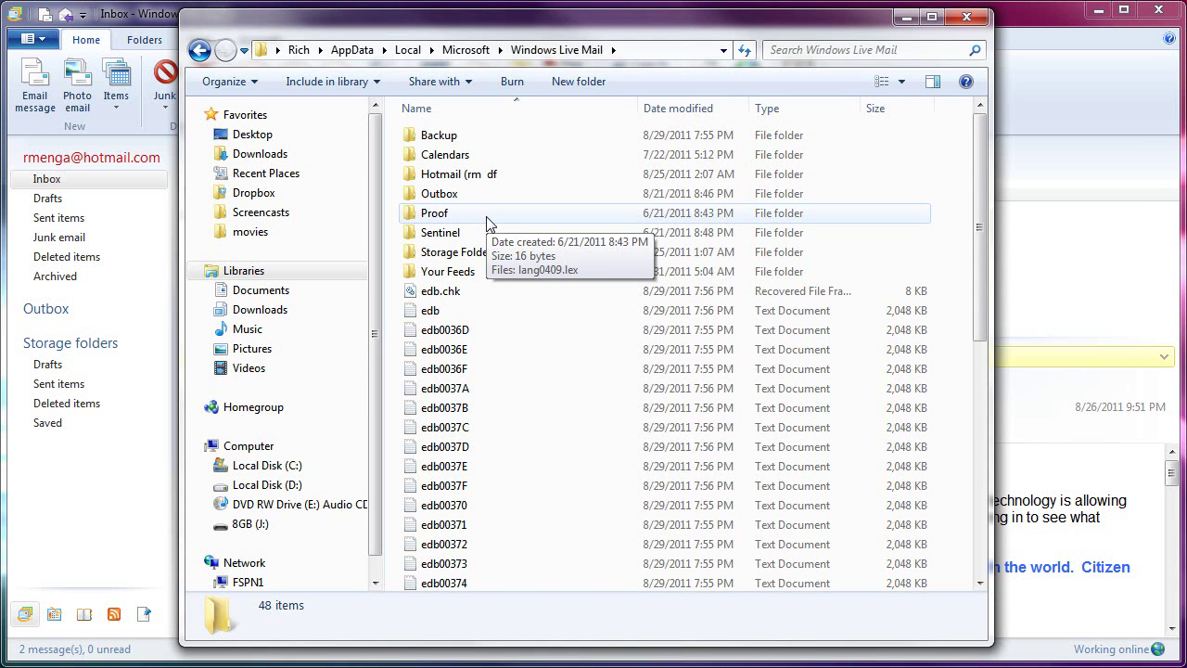
# Open the Hotmail account folder in the message store and select its Inbox subfolder
pyautogui.click(454, 174)
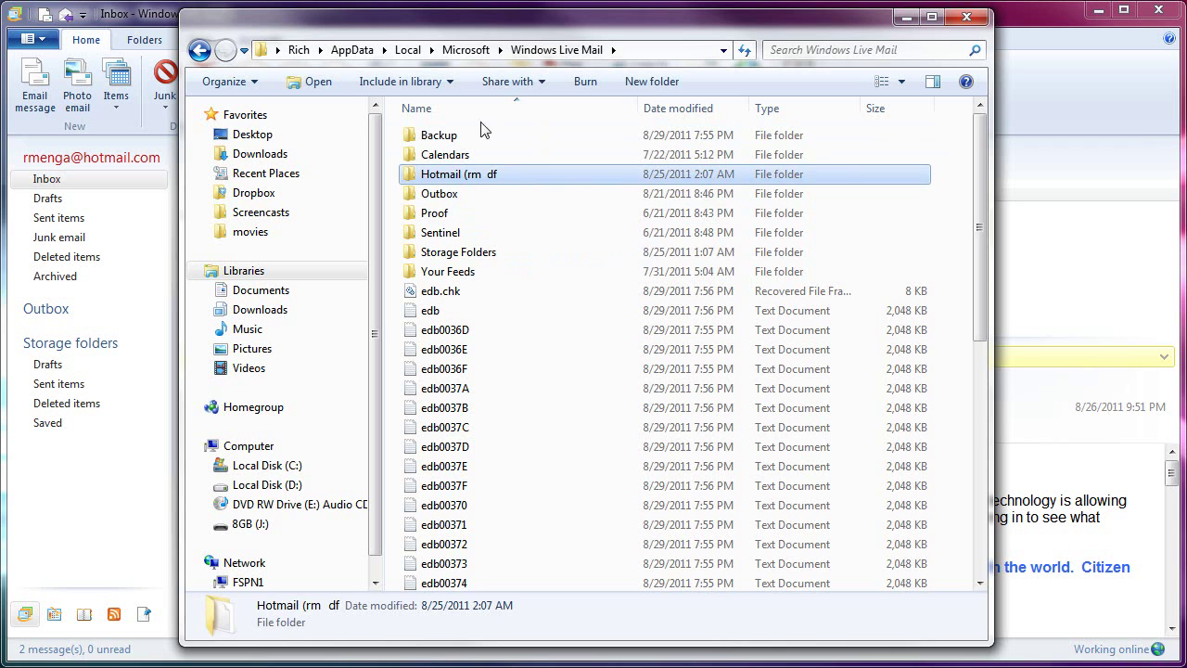
pyautogui.doubleClick(448, 178)
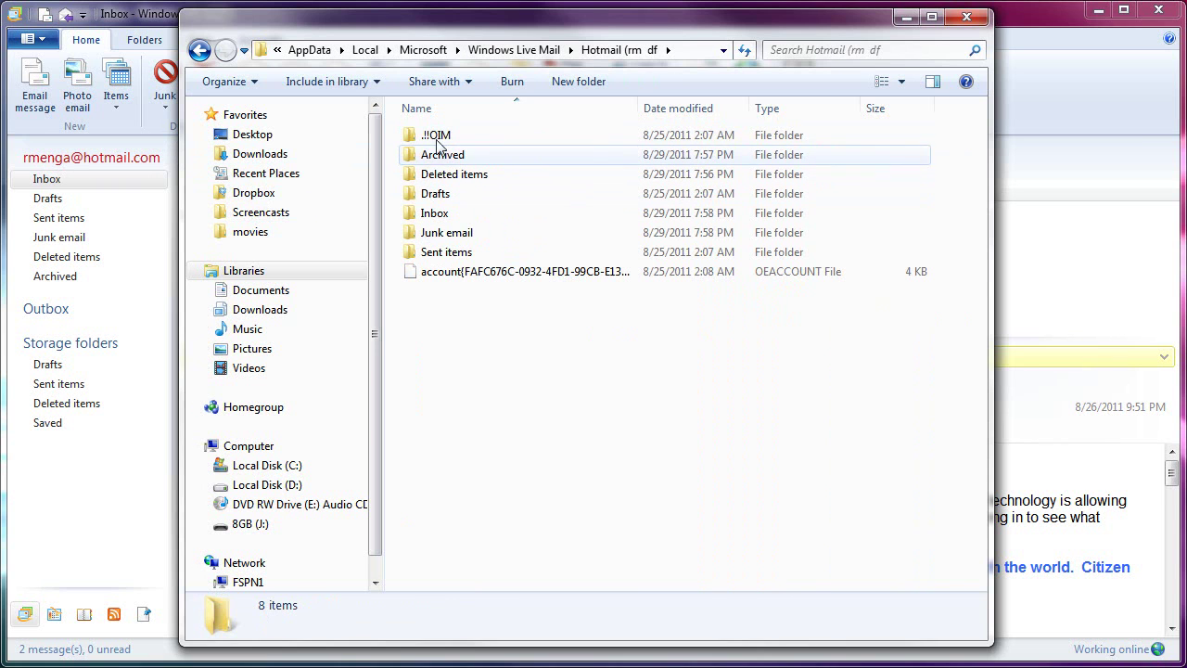
pyautogui.click(451, 141)
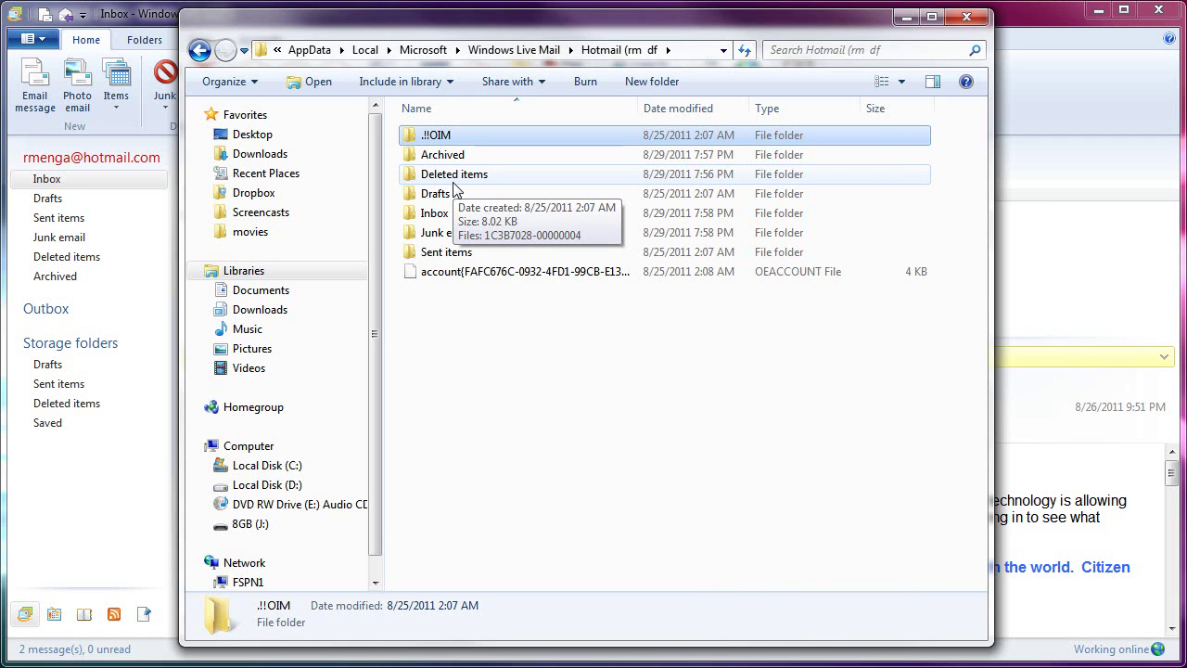
pyautogui.click(436, 215)
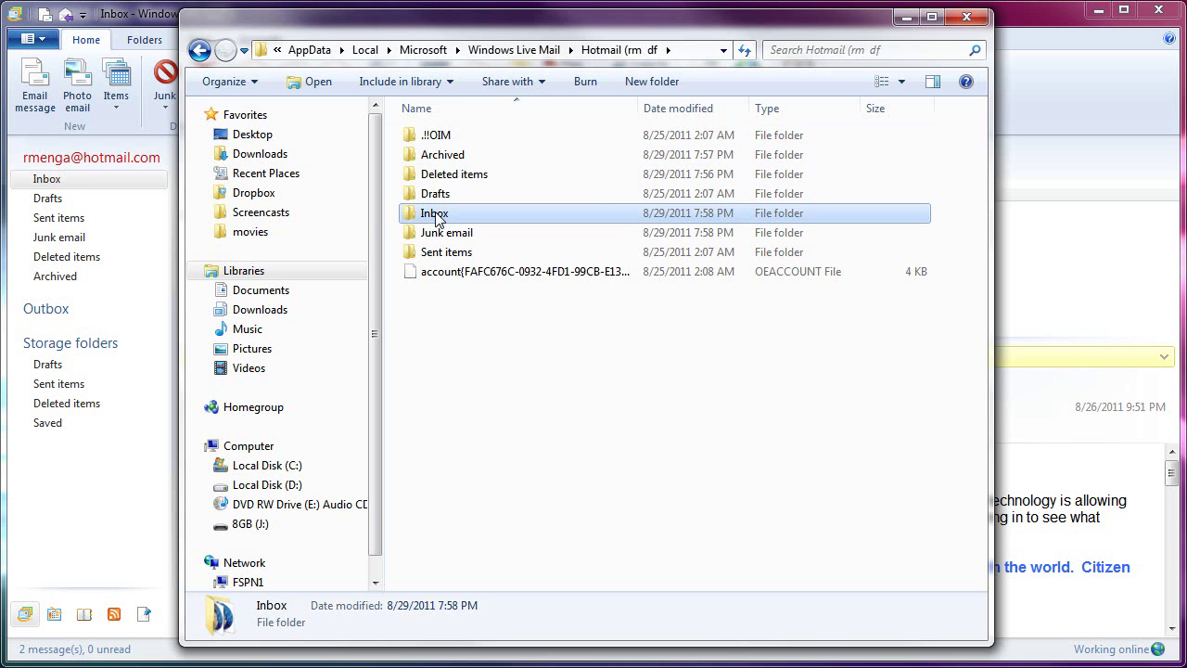
# Switch back to Windows Live Mail and dismiss the Store Location, Maintenance and Options dialogs without changes
pyautogui.click(1074, 257)
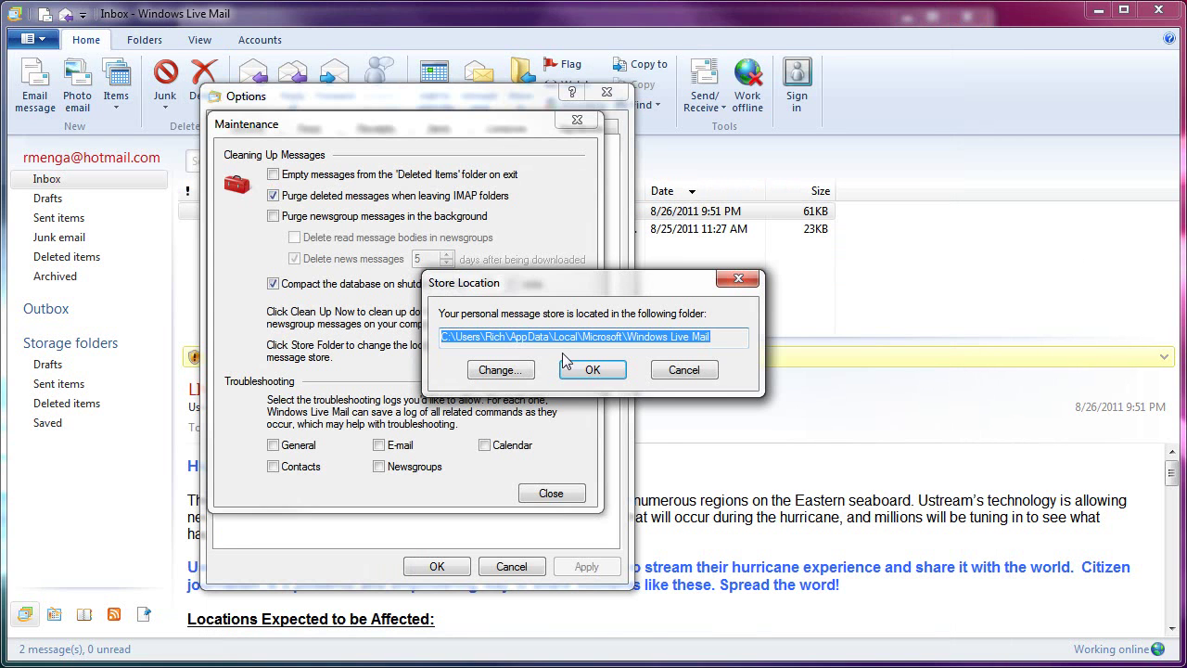
pyautogui.click(684, 369)
pyautogui.click(553, 491)
pyautogui.click(513, 566)
# Preview both inbox messages, then open the account's Inbox folder in Windows Explorer
pyautogui.click(344, 228)
pyautogui.click(345, 212)
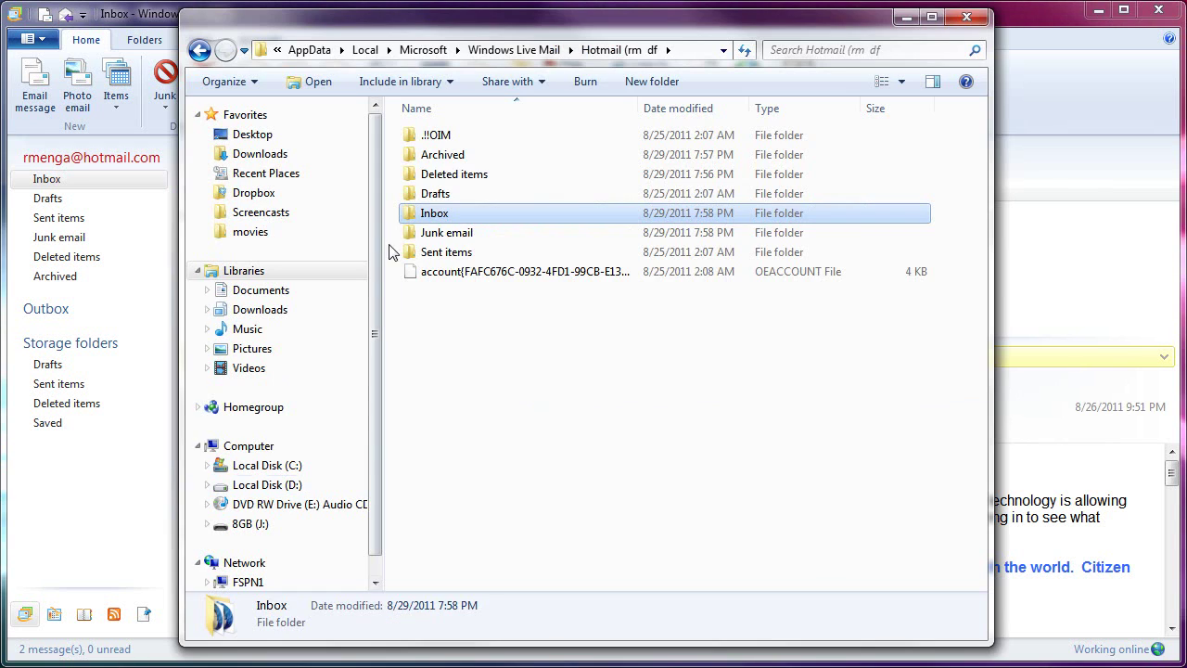
pyautogui.doubleClick(442, 217)
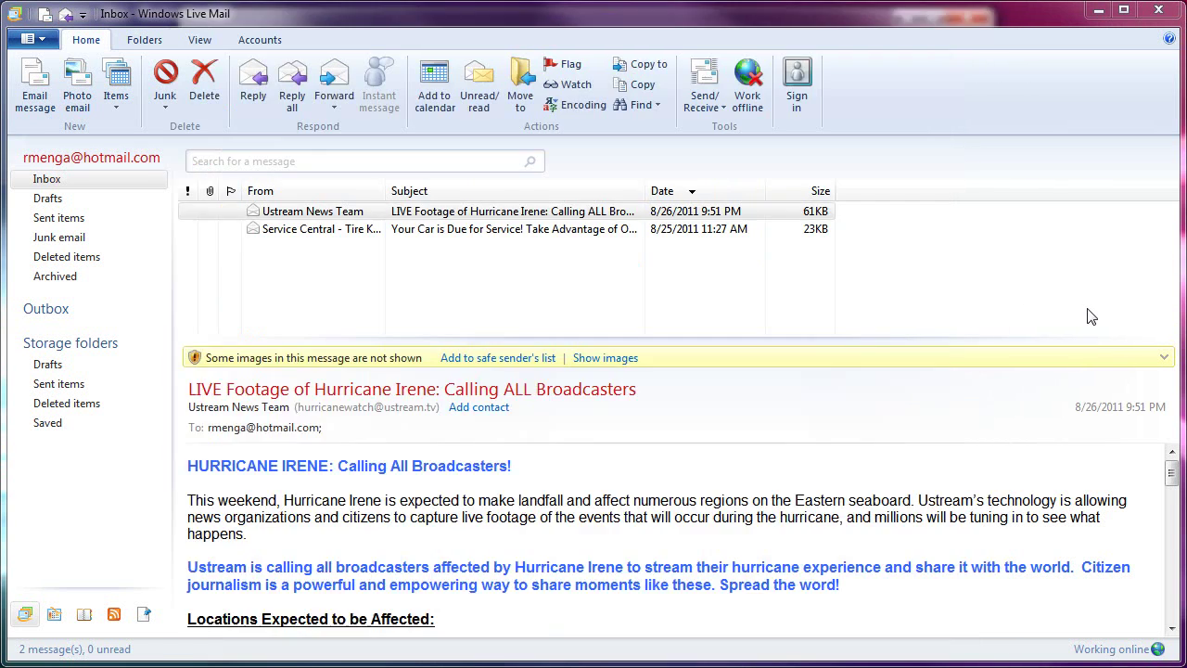
# Return to Windows Live Mail and view the two inbox messages to compare them with the stored files
pyautogui.hotkey('alt', 'F4')
pyautogui.click(438, 214)
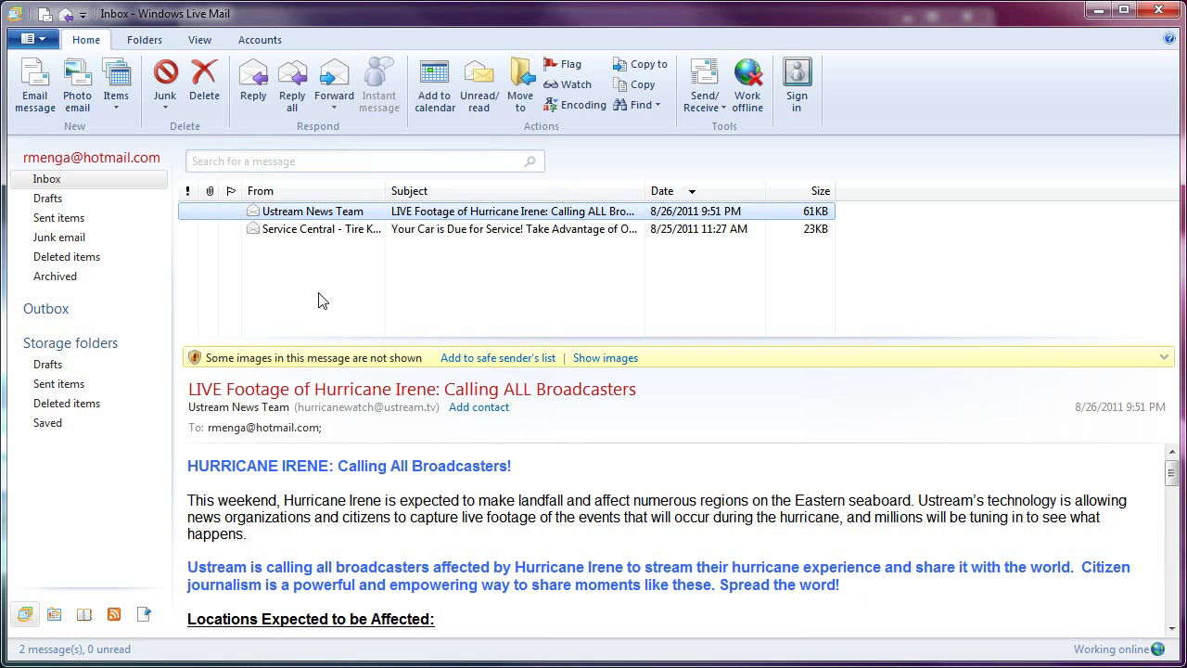
pyautogui.click(279, 230)
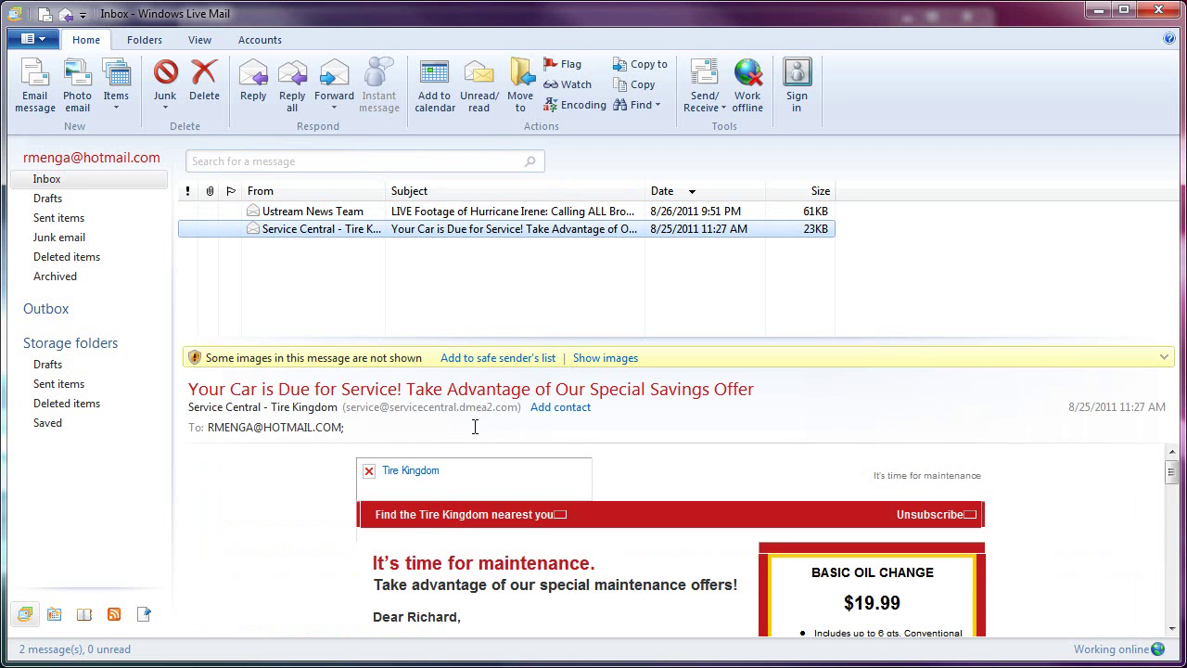
pyautogui.click(306, 214)
pyautogui.hotkey('alt', 'Tab')
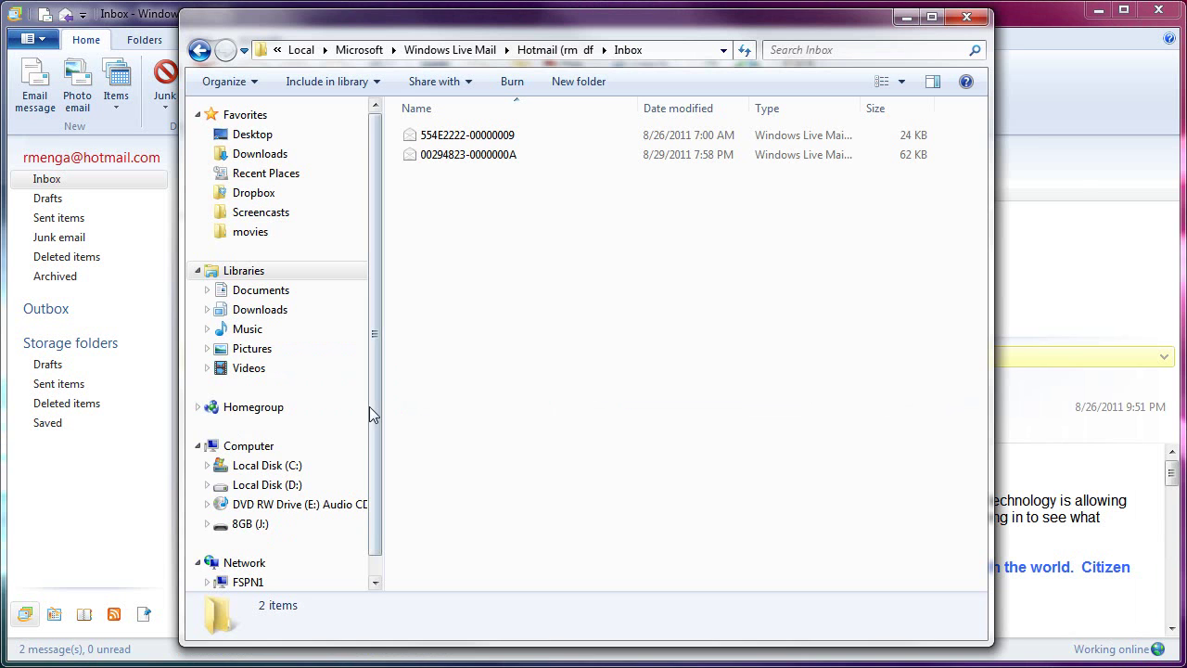
pyautogui.click(446, 139)
pyautogui.doubleClick(446, 139)
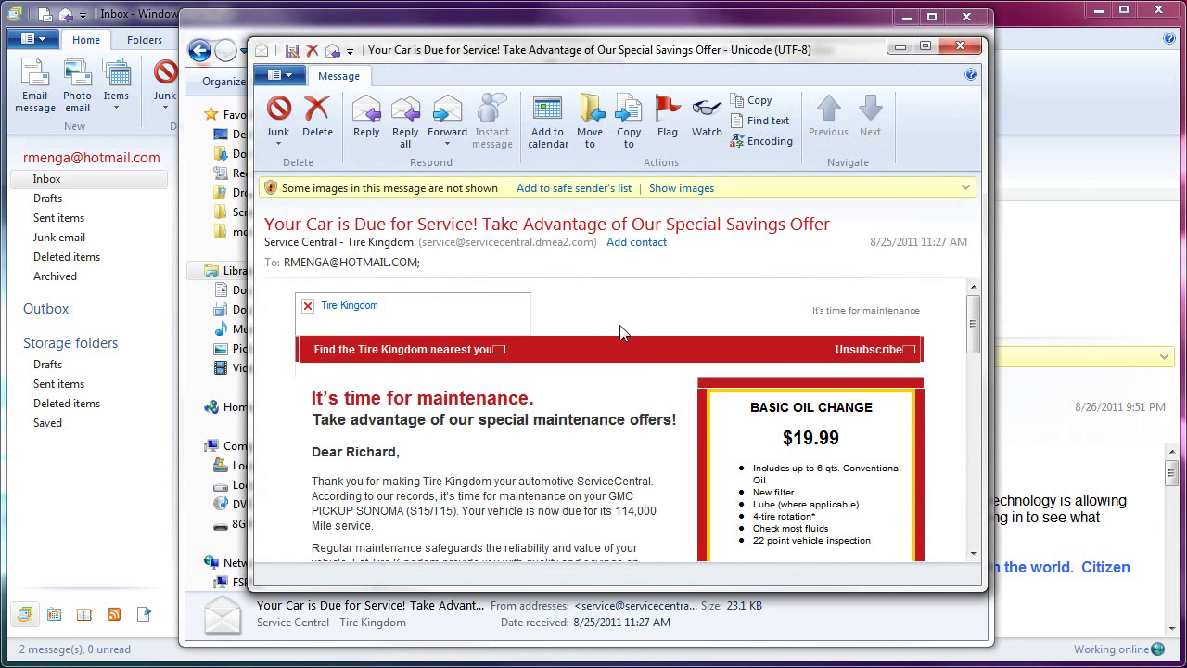
pyautogui.click(960, 46)
pyautogui.doubleClick(480, 155)
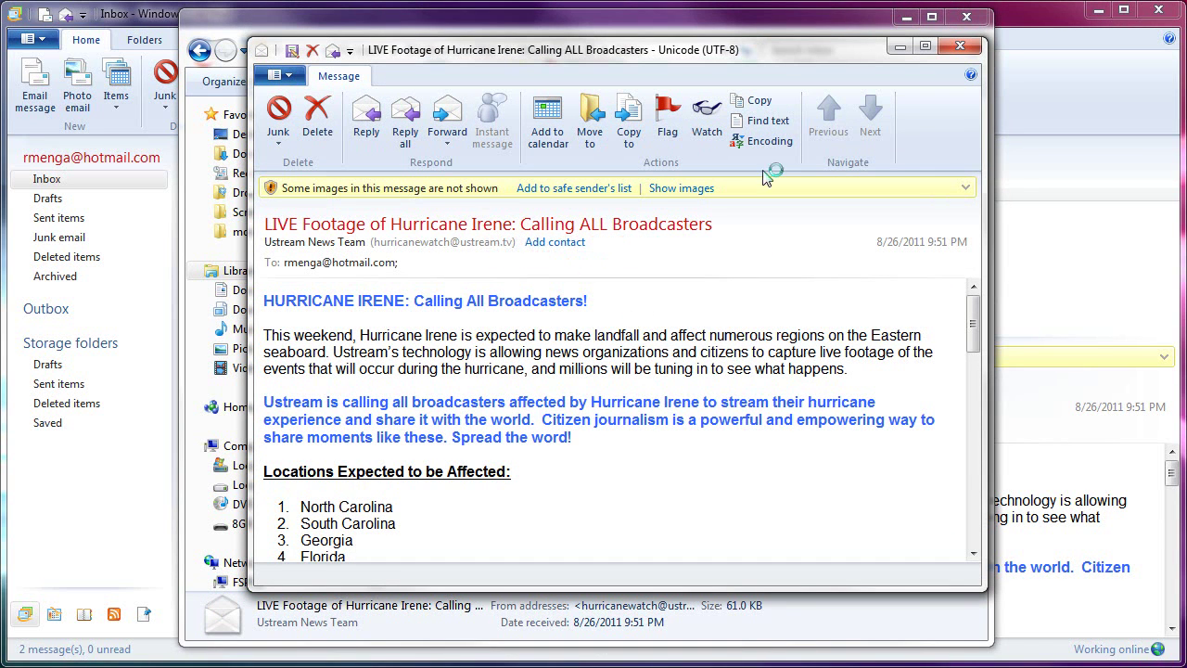
pyautogui.click(960, 46)
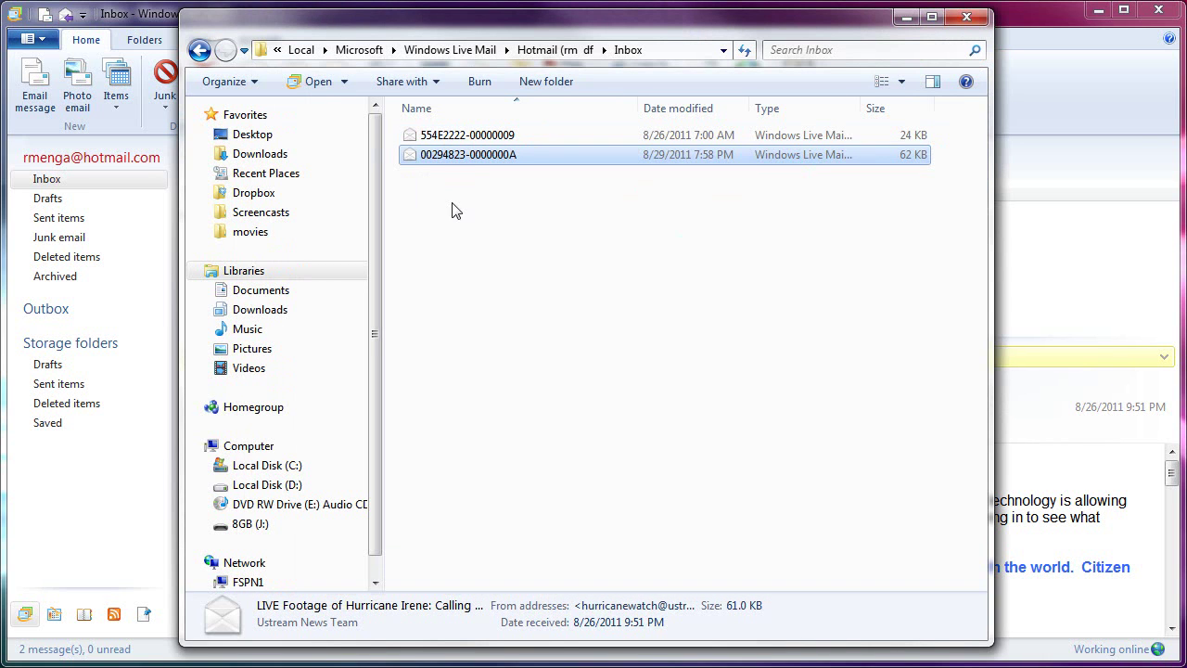
pyautogui.click(967, 18)
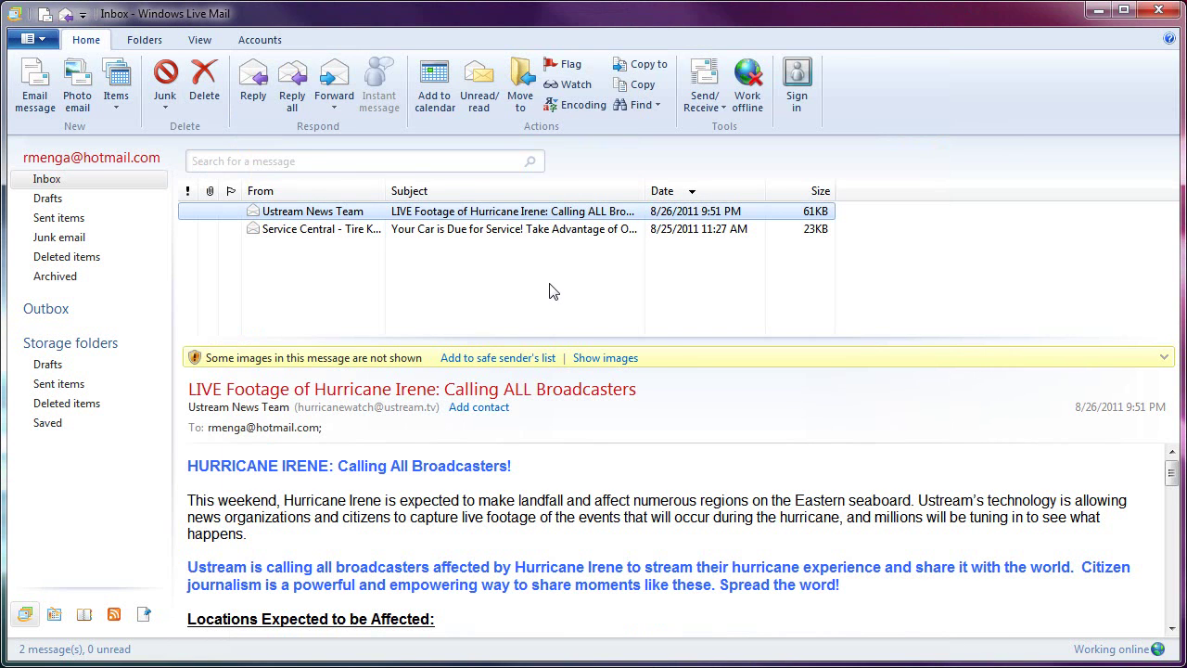
# View the Maildir Wikipedia article in the web browser, then return to Windows Live Mail
pyautogui.click(1098, 10)
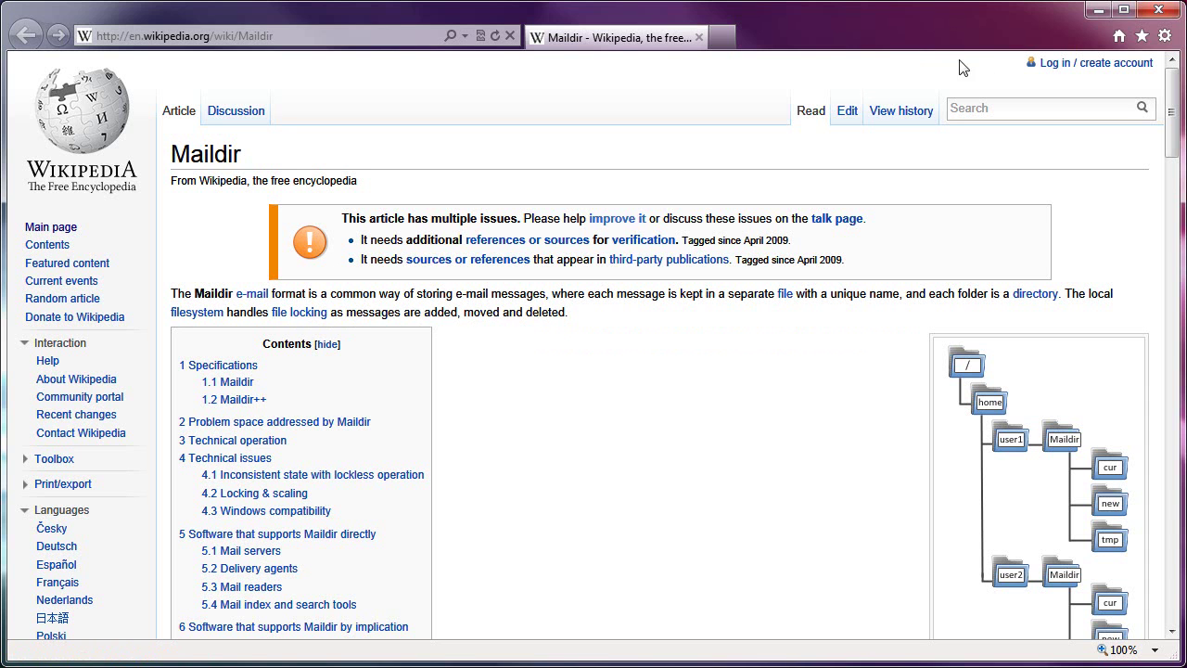
pyautogui.click(1102, 12)
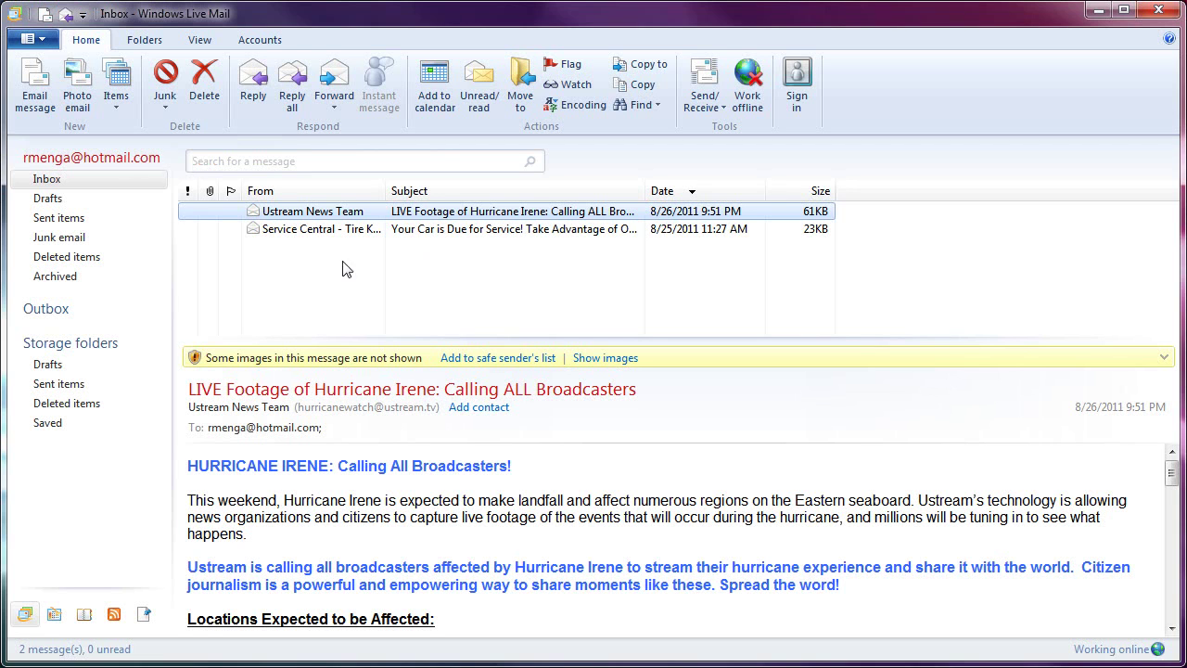
# Display the message store location from the maintenance section of the advanced mail options
pyautogui.click(25, 39)
pyautogui.moveTo(53, 271)
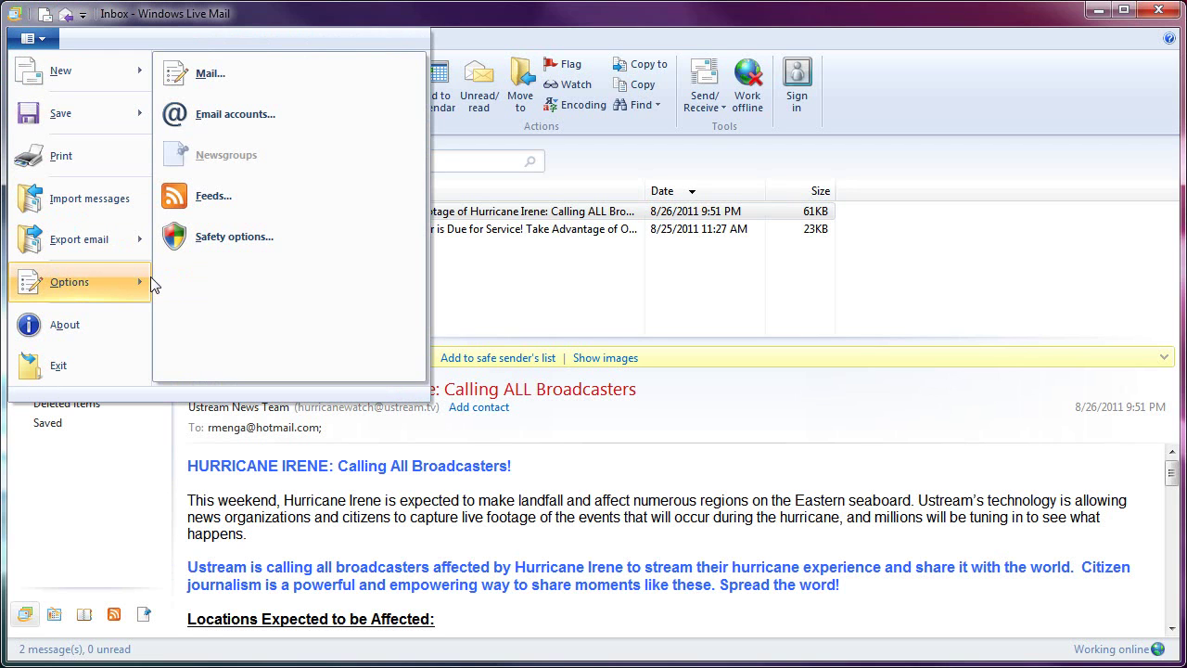
pyautogui.click(209, 73)
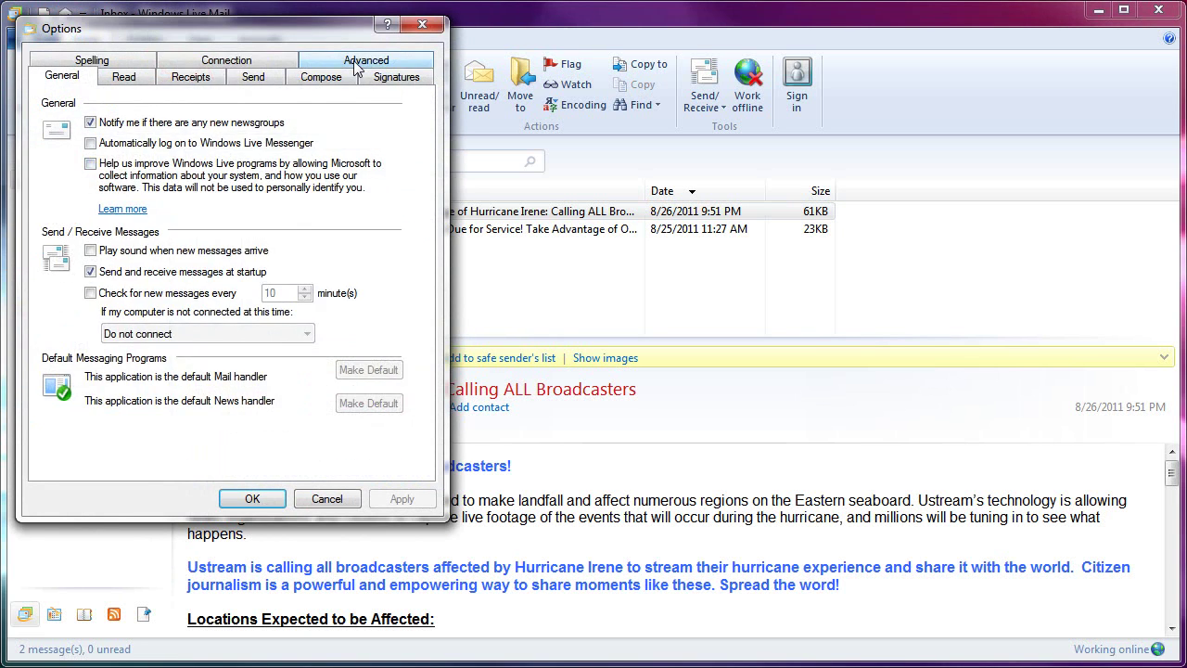
pyautogui.click(362, 59)
pyautogui.click(340, 343)
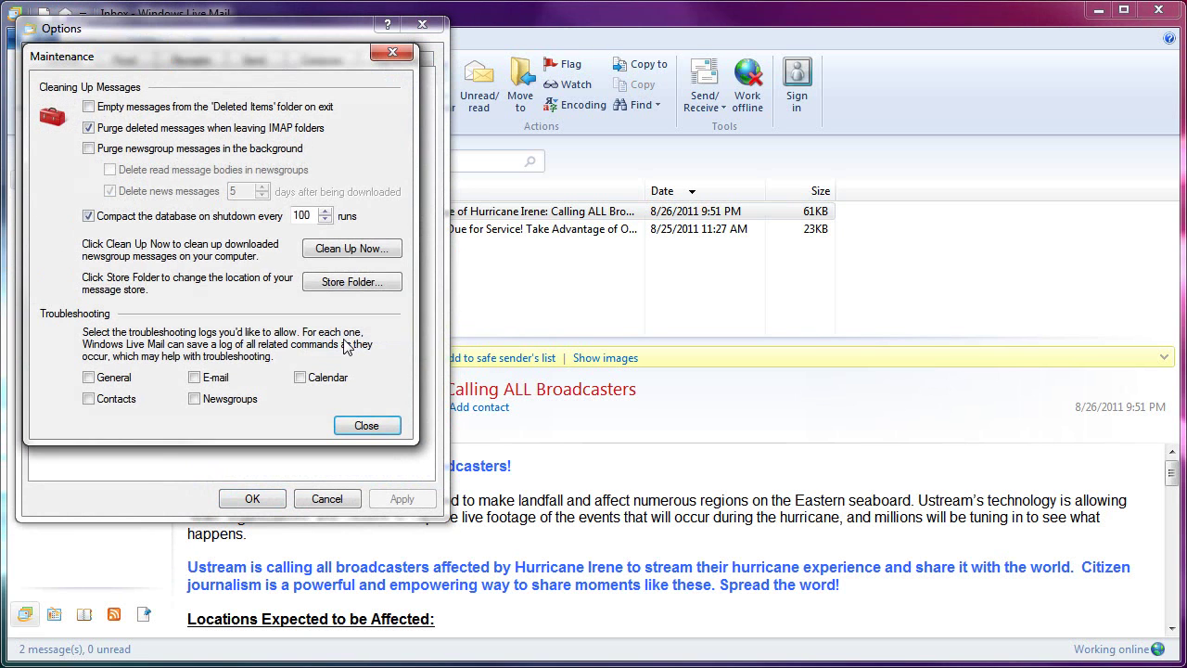
pyautogui.click(327, 282)
# Select the store folder path and dismiss the Store Location, Maintenance and Options dialogs
pyautogui.moveTo(714, 337); pyautogui.dragTo(457, 357)
pyautogui.click(505, 343)
pyautogui.click(684, 371)
pyautogui.click(393, 54)
pyautogui.click(422, 26)
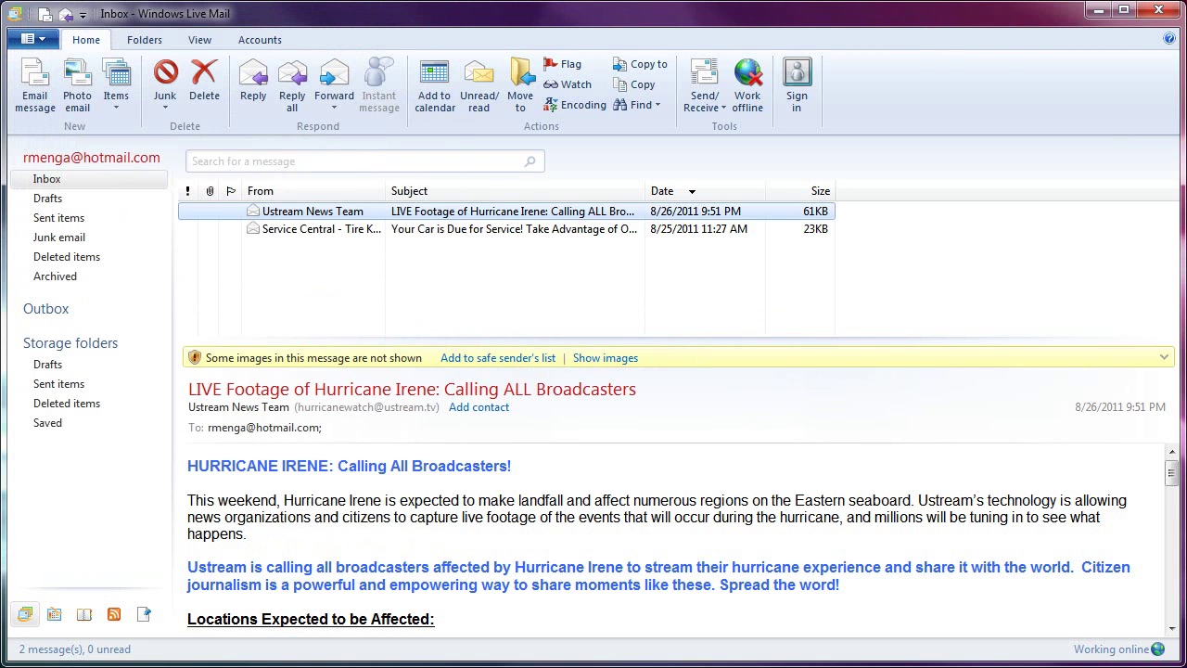
# Open Windows Explorer at the Windows Live Mail store folder using the copied path
pyautogui.press('super+e')
pyautogui.rightClick(431, 48)
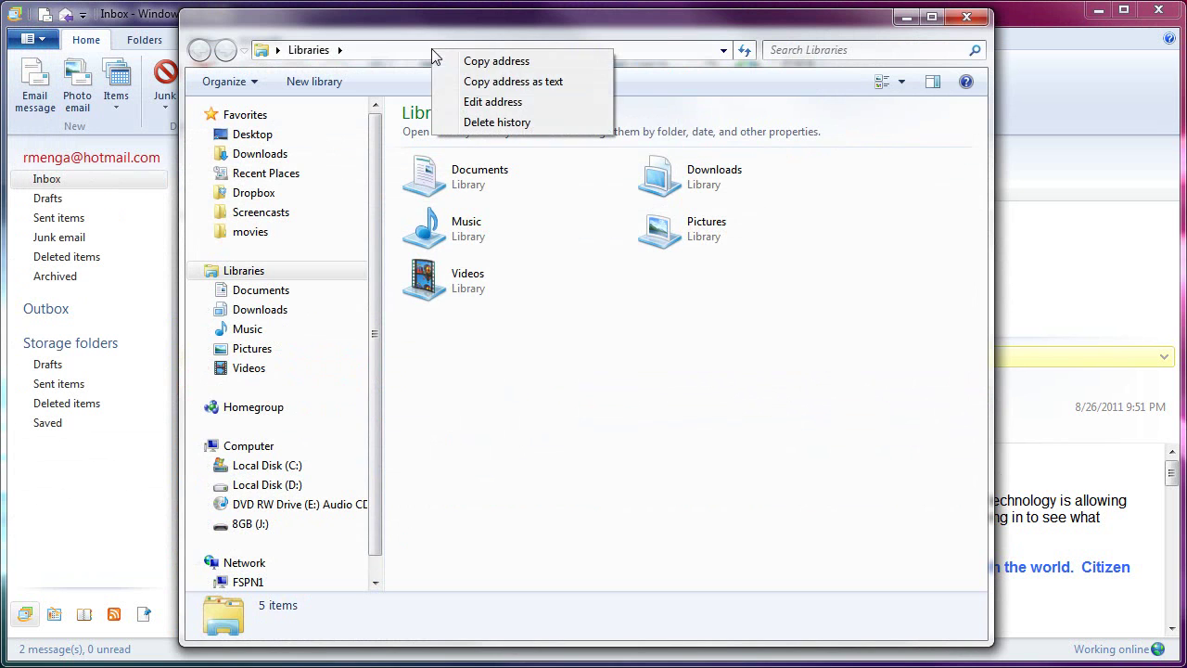
pyautogui.click(493, 102)
pyautogui.rightClick(419, 54)
pyautogui.click(455, 138)
pyautogui.press('Return')
# Open the Inbox folder inside the Hotmail account folder of the message store
pyautogui.click(433, 181)
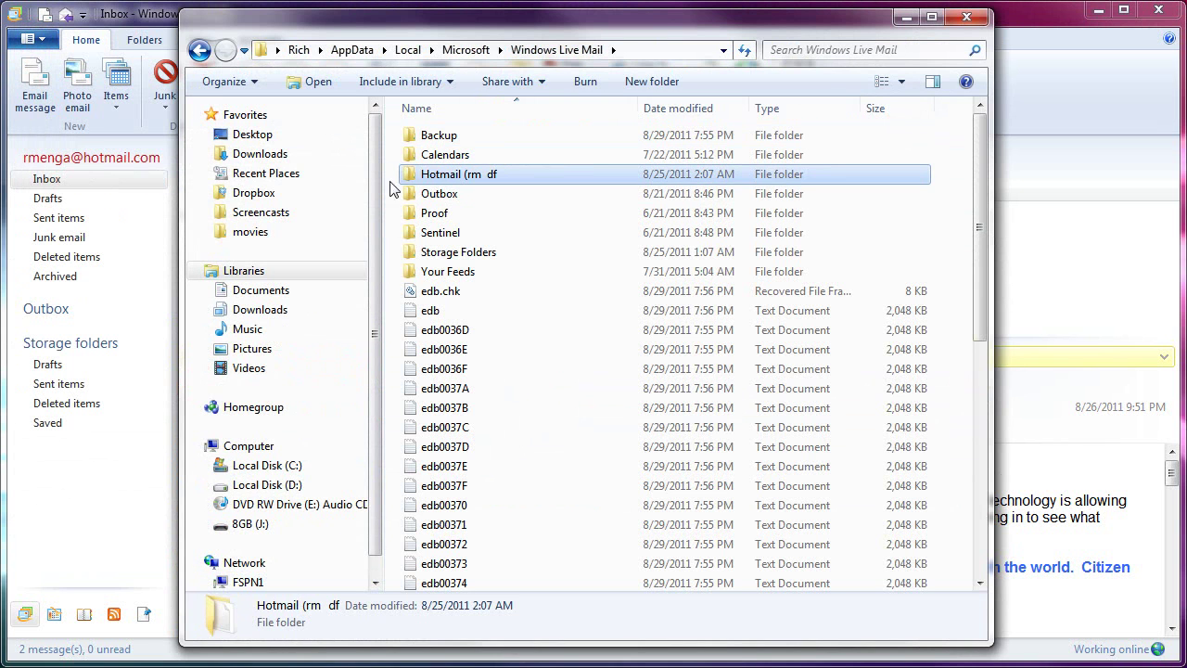
pyautogui.doubleClick(433, 181)
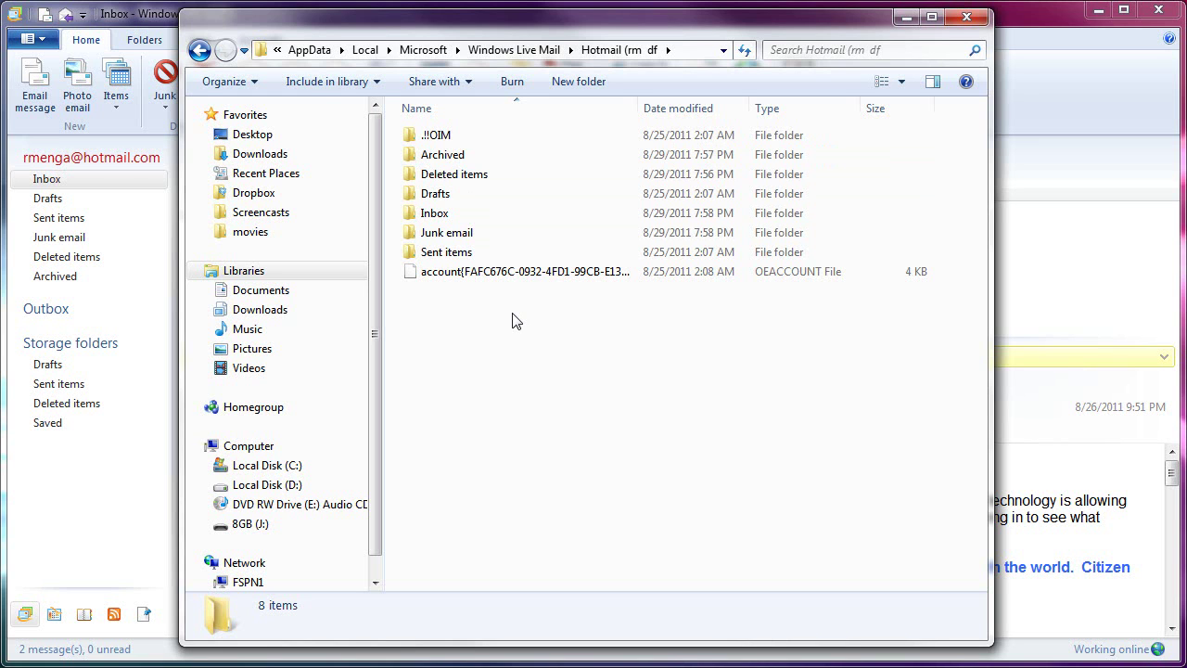
pyautogui.doubleClick(446, 214)
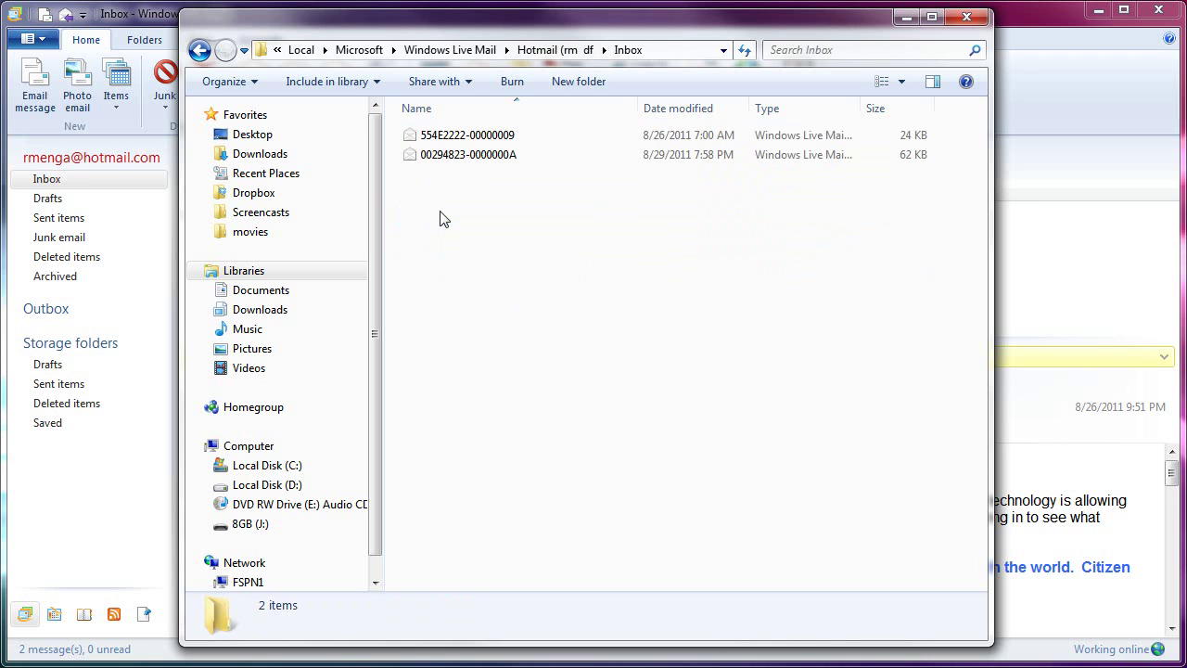
pyautogui.click(445, 158)
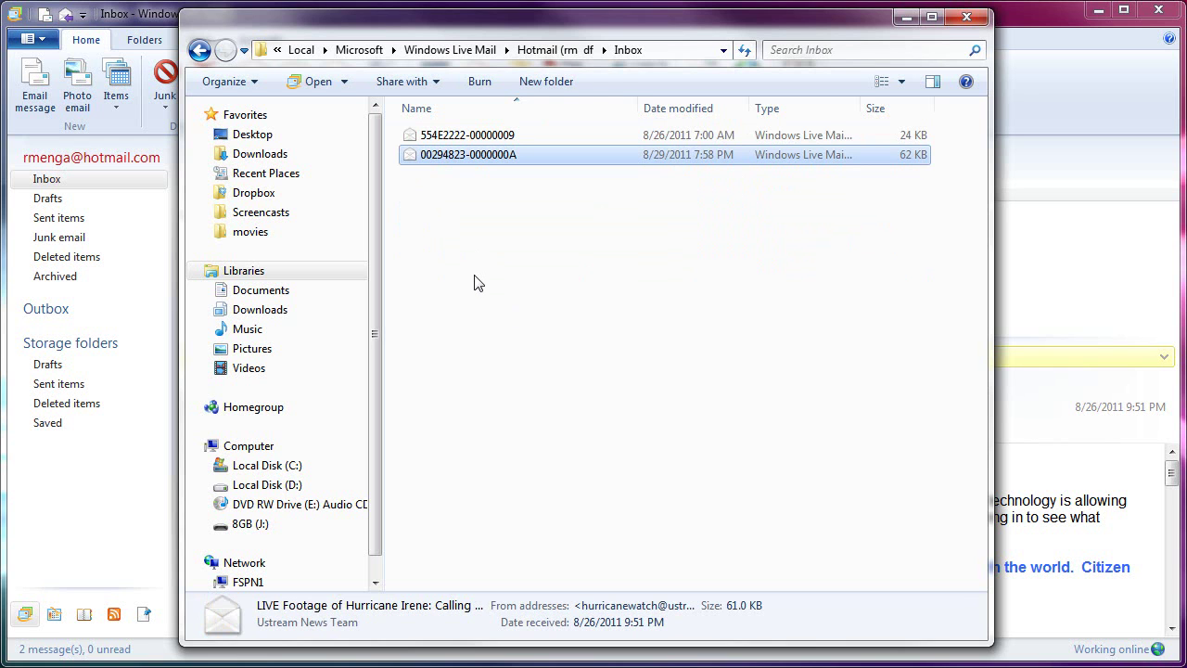
pyautogui.click(1076, 549)
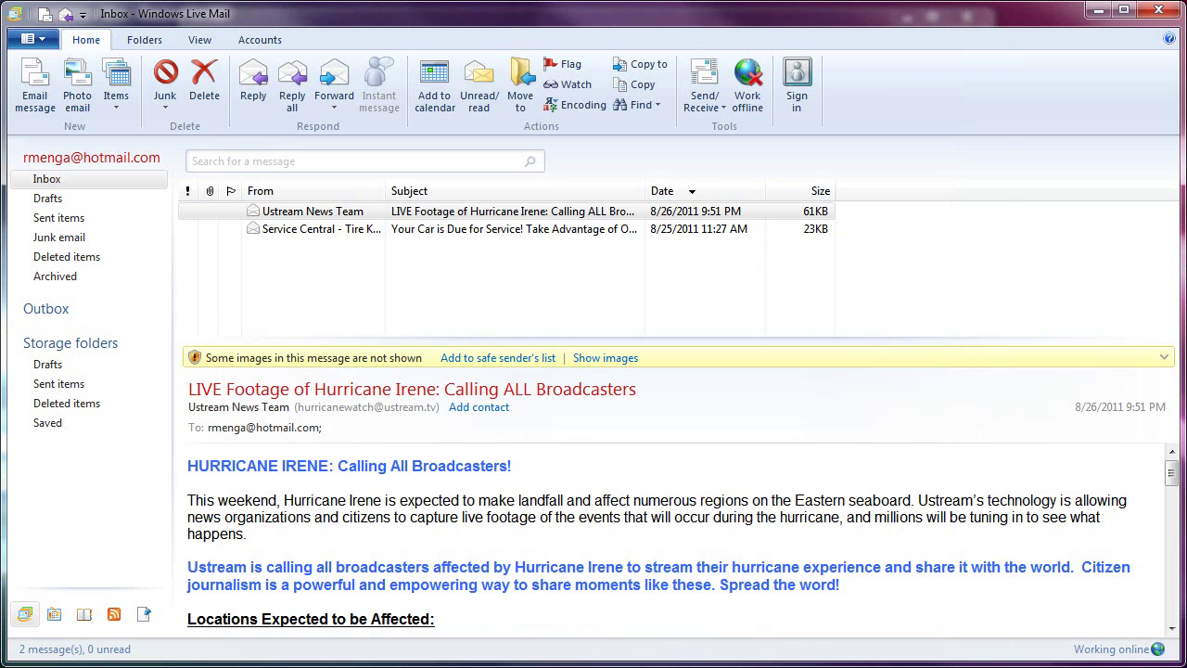
pyautogui.hotkey('alt', 'Tab')
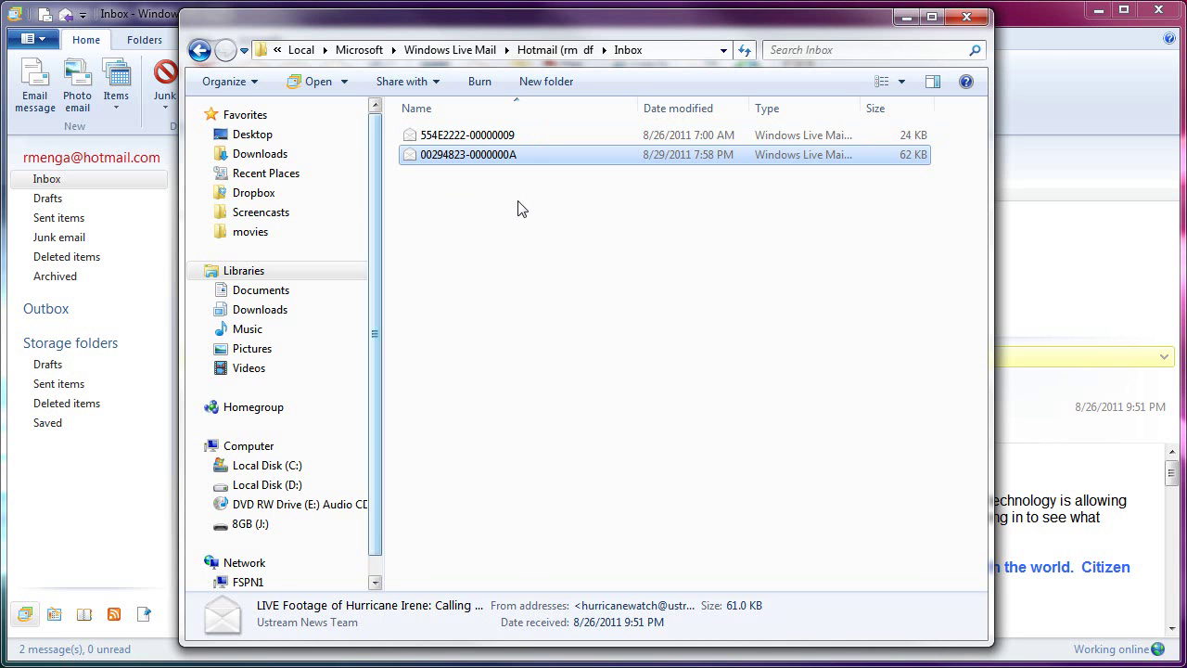
# Inspect the OEACCOUNT file in the Hotmail account folder, view the Inbox message files again, and close Windows Explorer
pyautogui.click(199, 50)
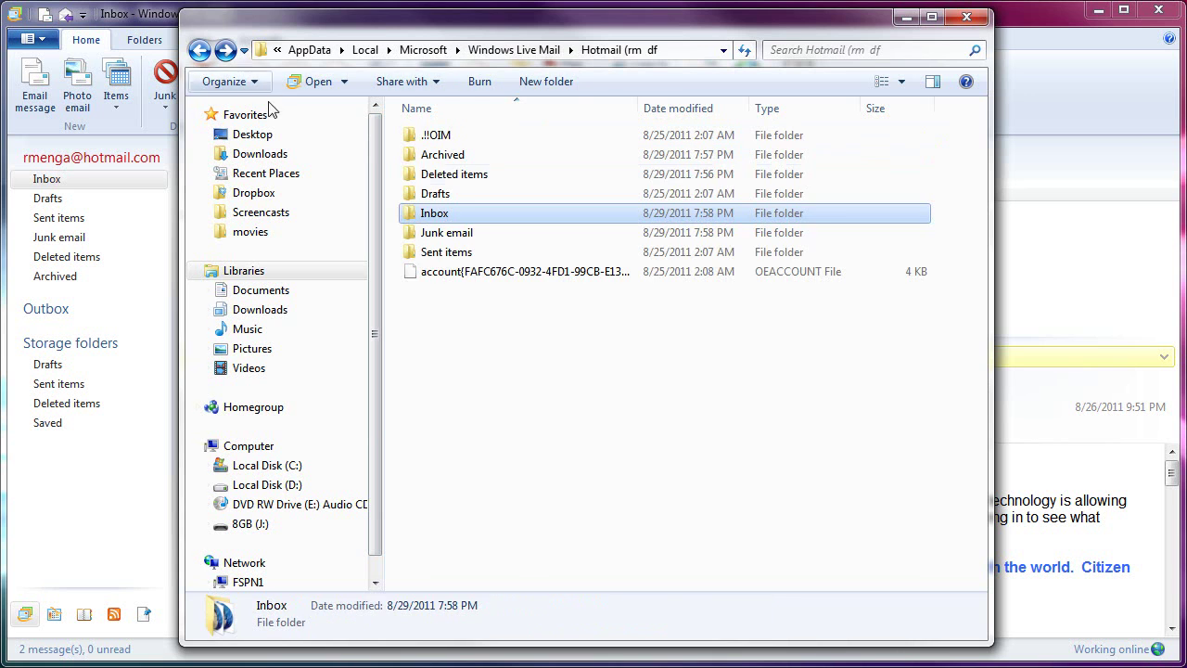
pyautogui.click(441, 274)
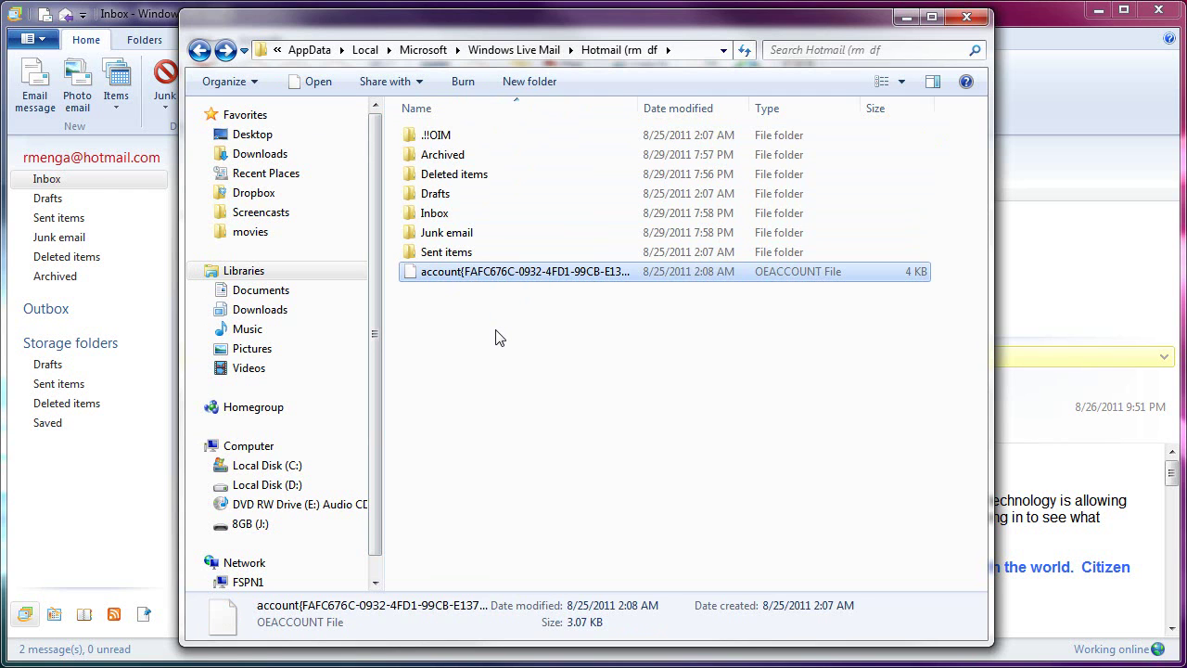
pyautogui.doubleClick(436, 215)
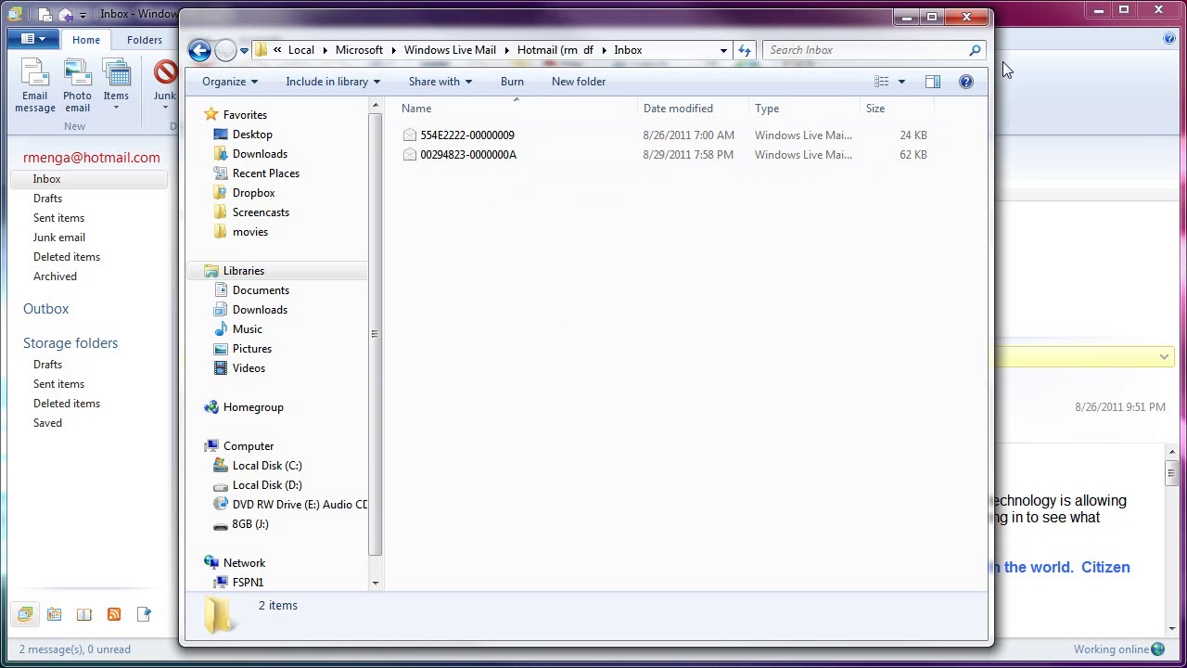
pyautogui.click(966, 16)
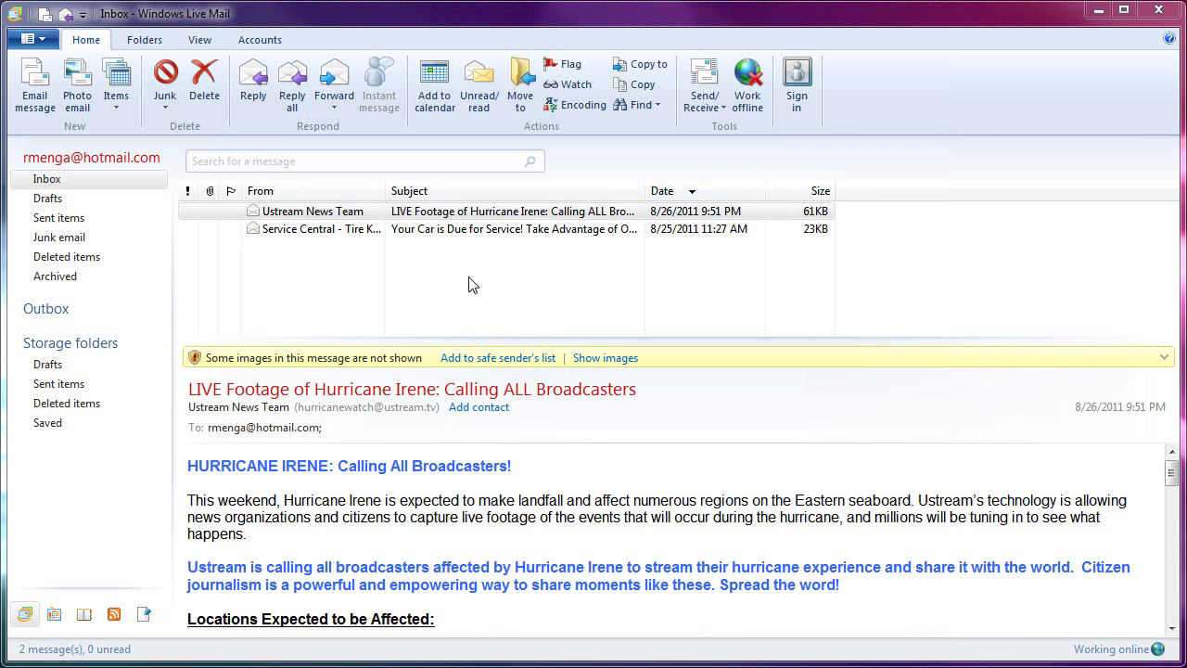